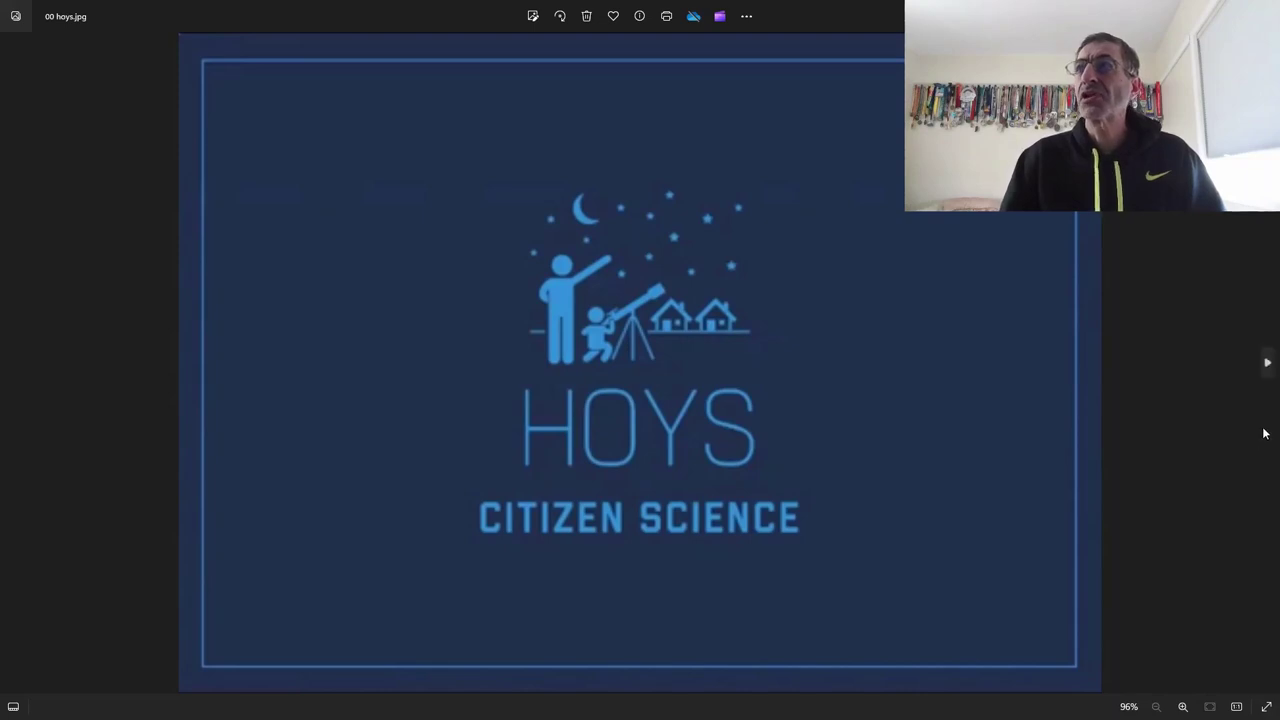
Advance the HOYS slides from the title image to the 02 equipment.jpg requirements slide
left_click(1268, 365)
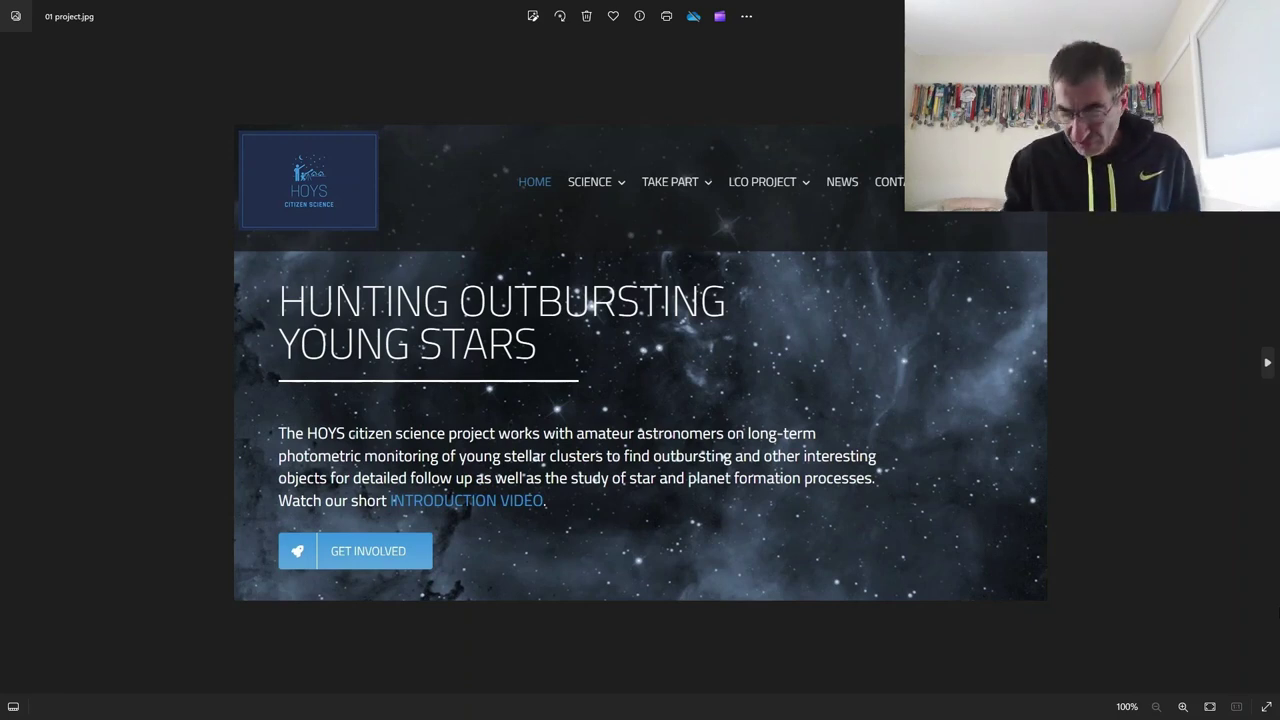
key("Right")
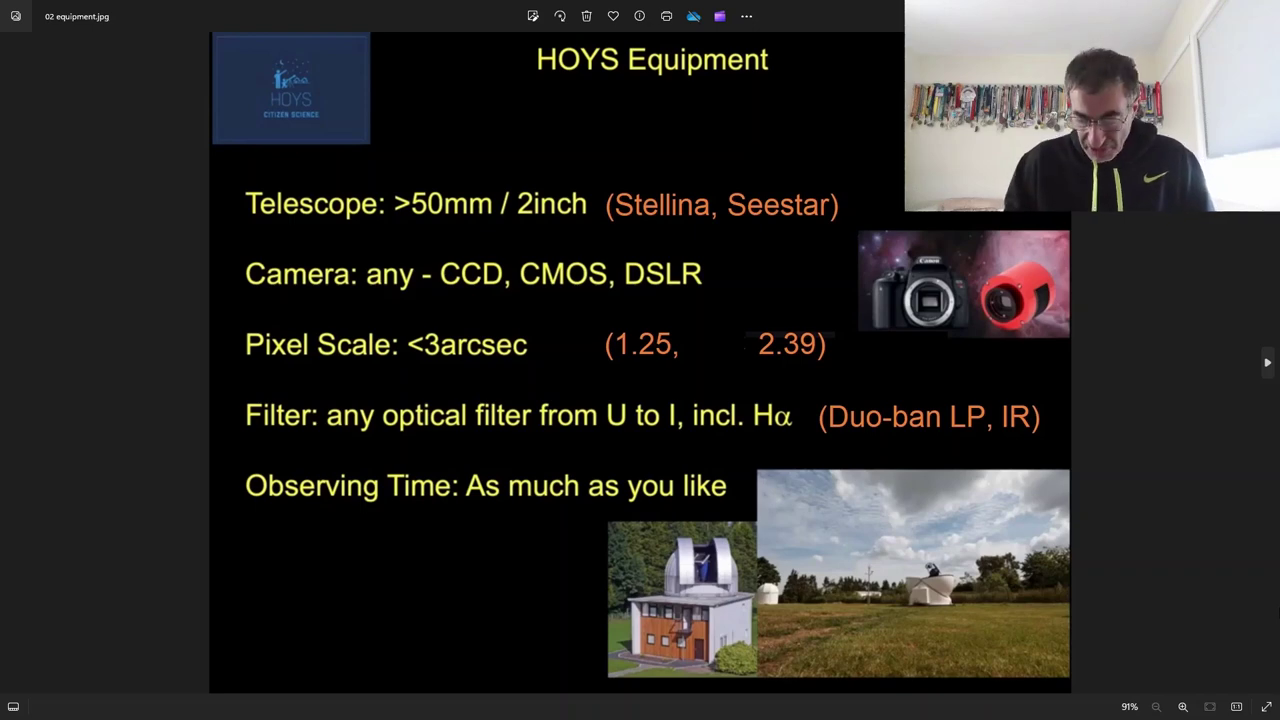
Step through 03 objects.jpg and 04 Hoys w Seestar.jpg to the 05 Elephant's Trunk search screenshot
key("Right")
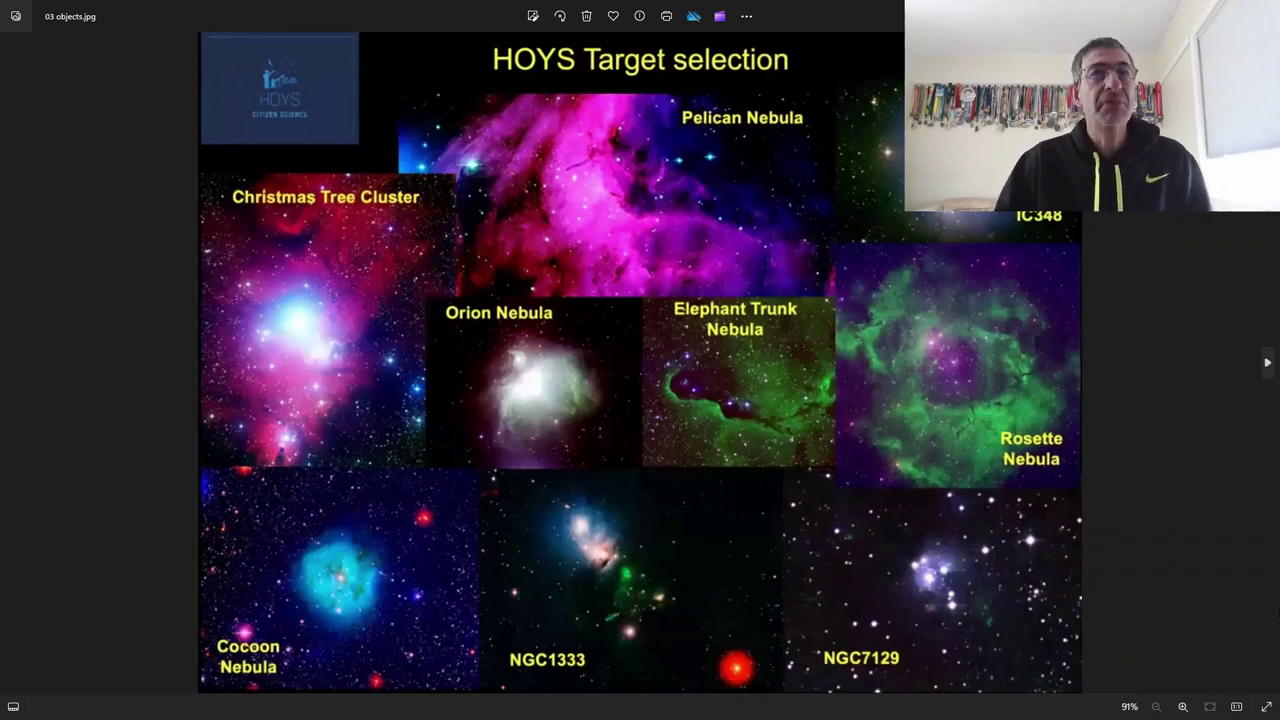
key("Right")
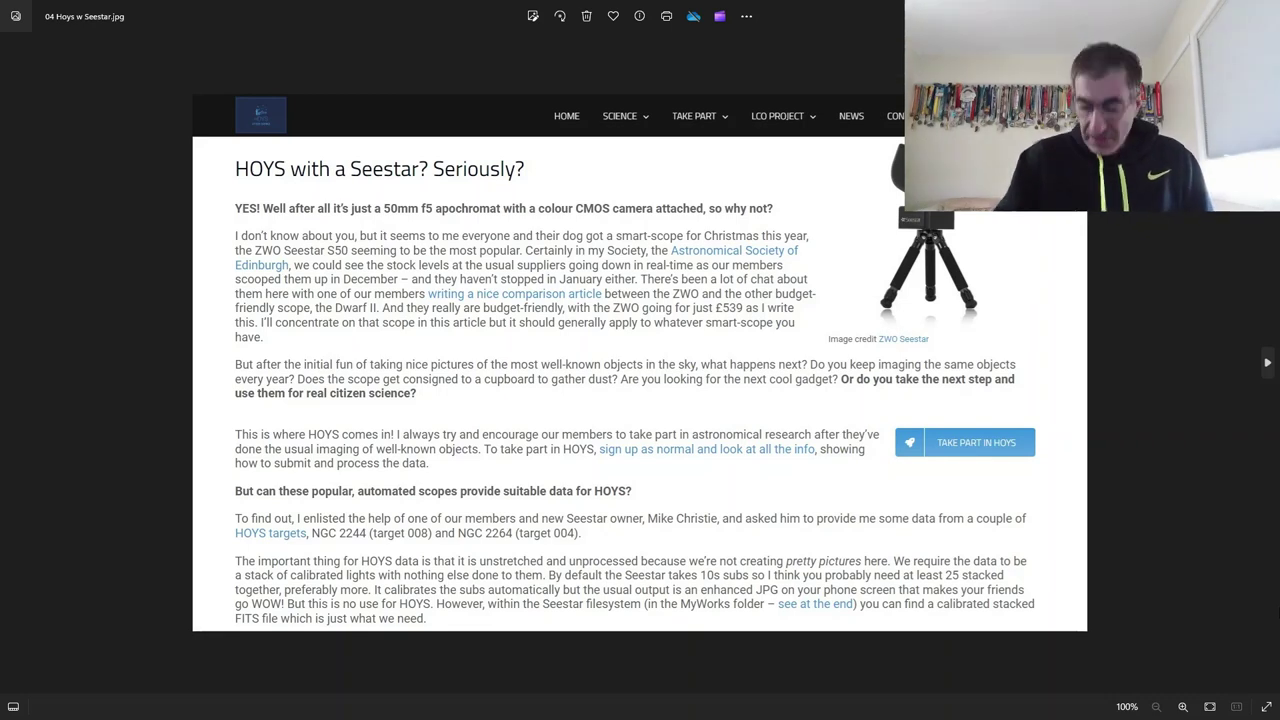
key("Right")
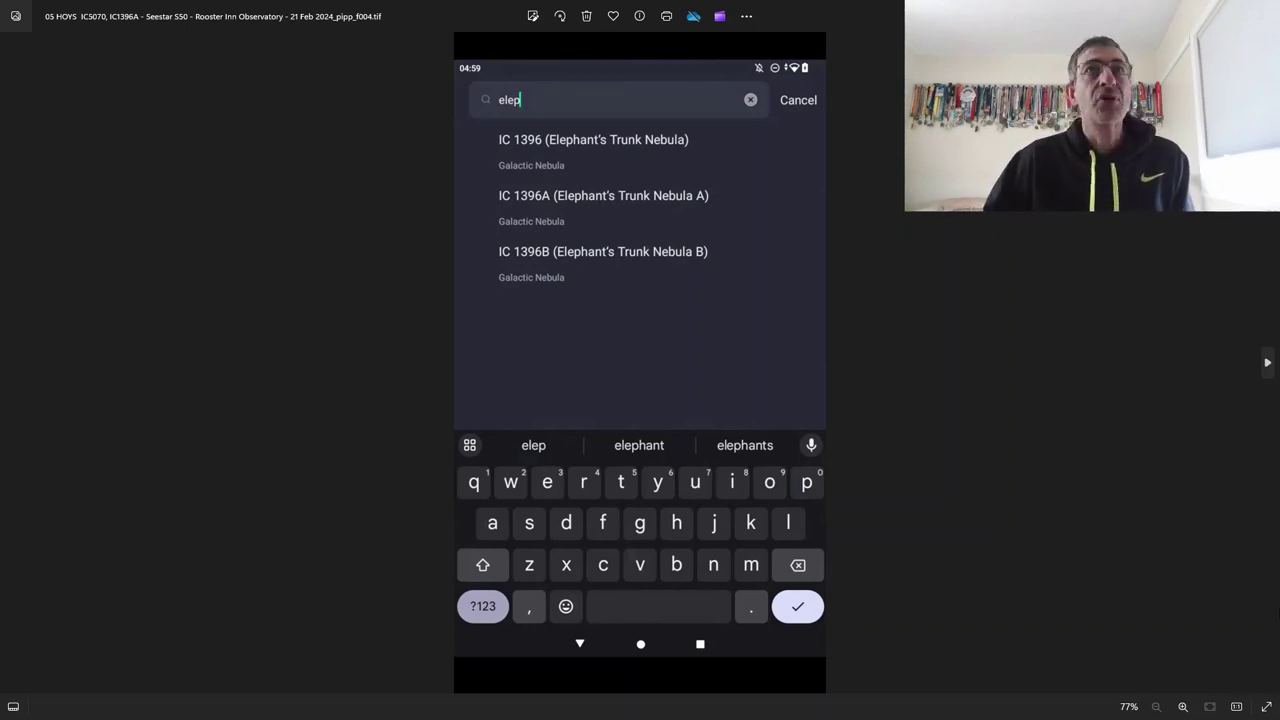
Step through the sky chart, the Seestar capture .avi video and the 08 HOYS webpage slide
key("Right")
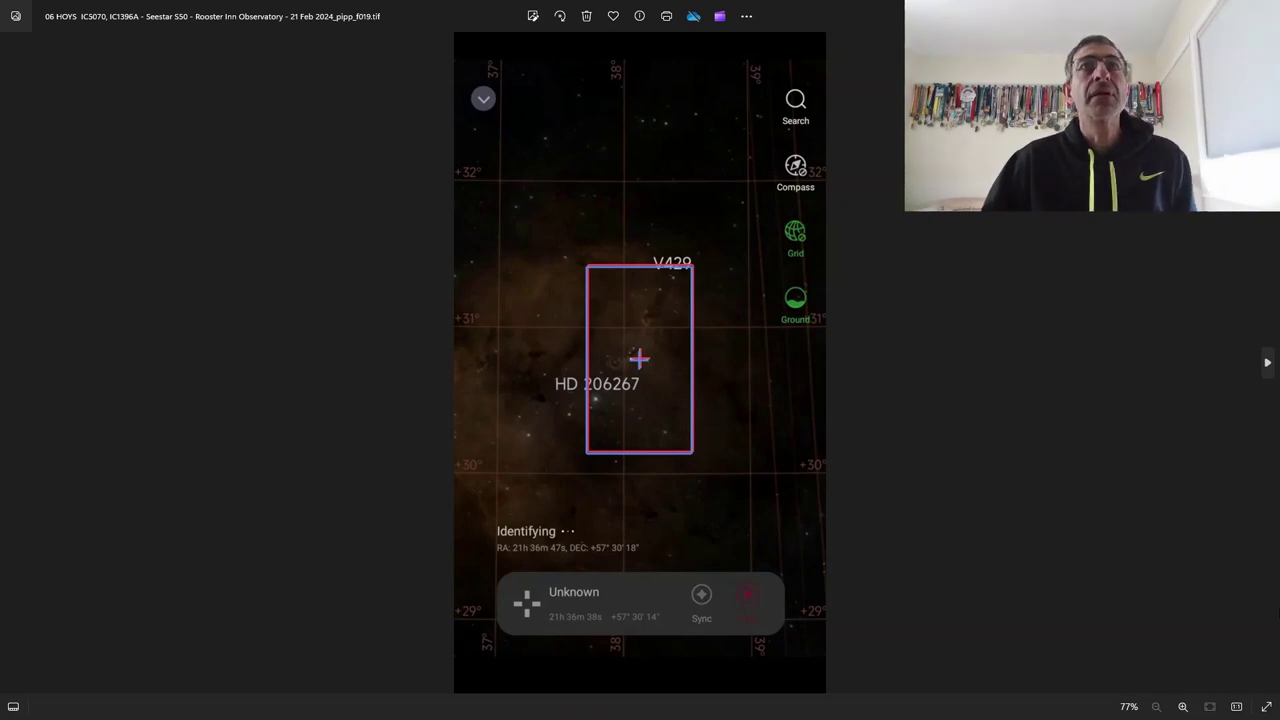
key("Right")
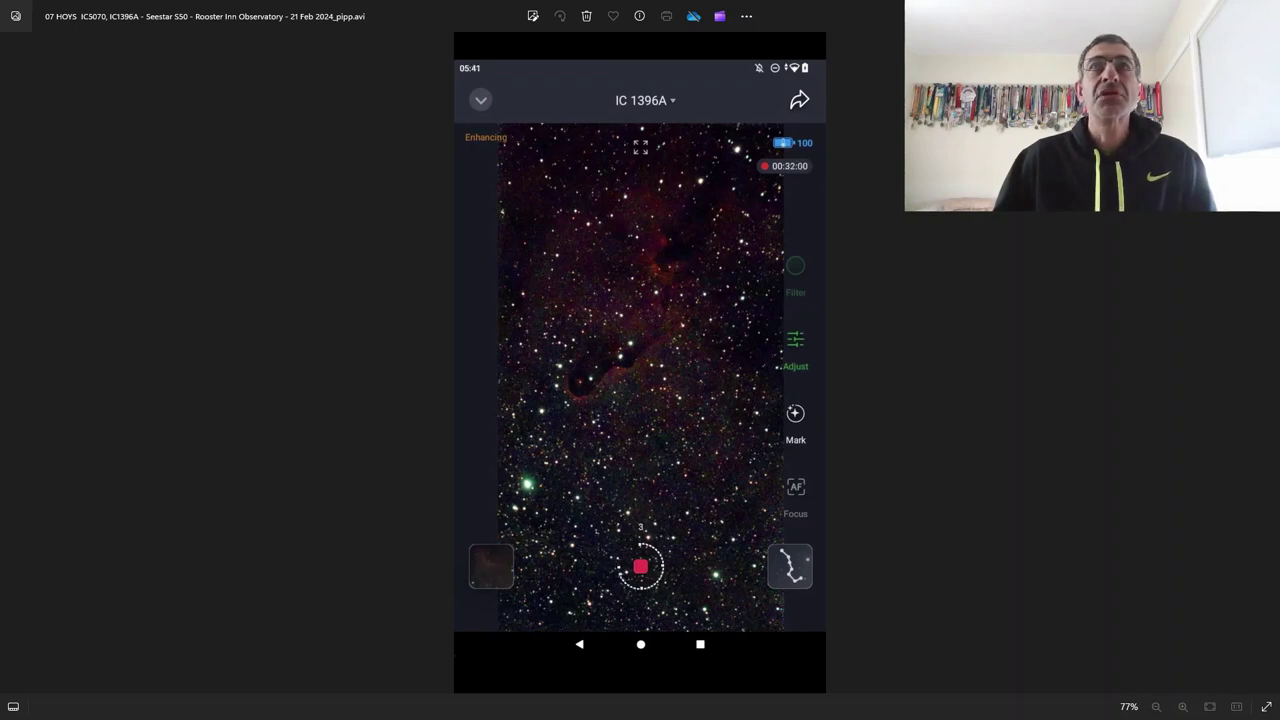
key("Right")
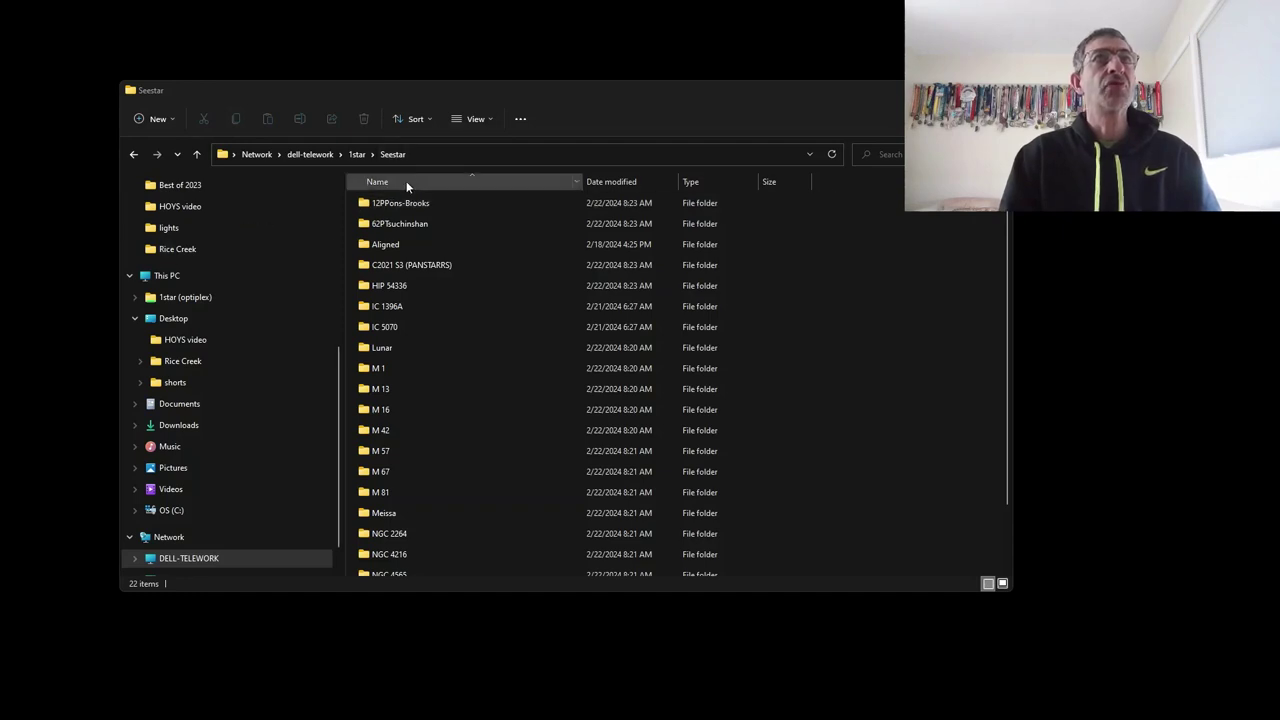
Copy the IC 1396A folder to the desktop, preview its stacked star JPGs, and select the FITS file
left_click(365, 310)
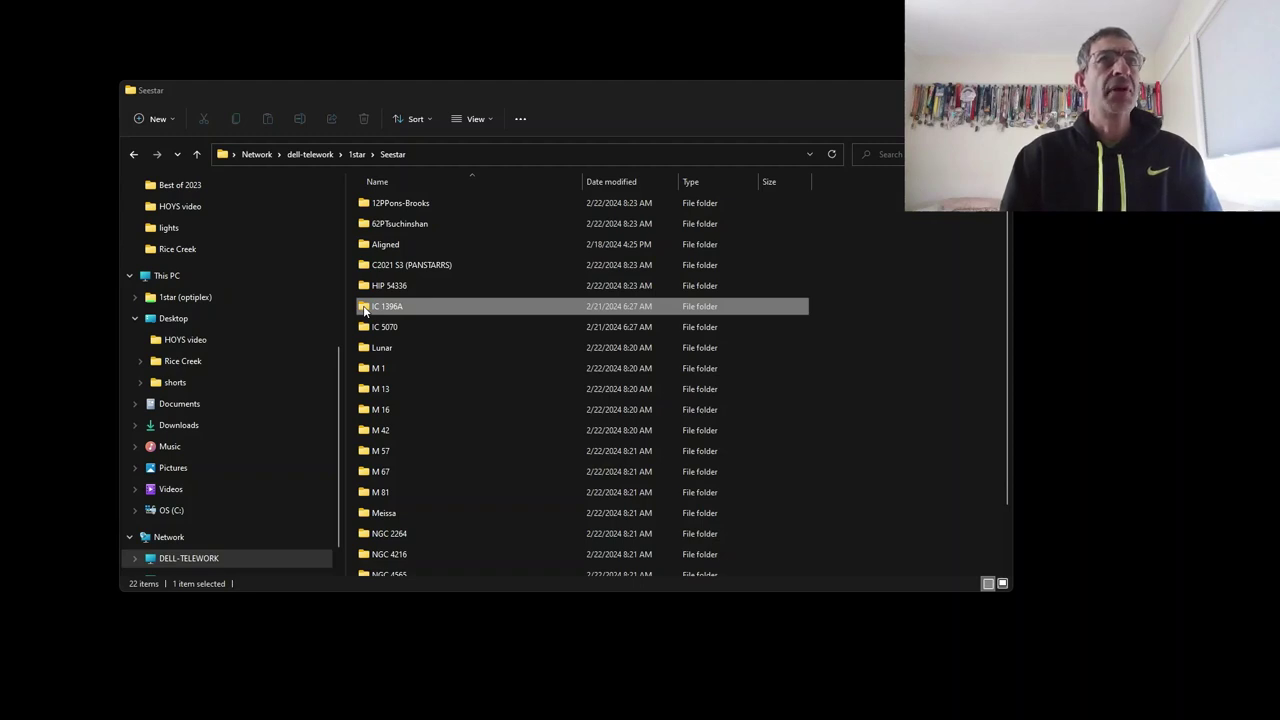
left_click_drag(363, 310, 391, 636)
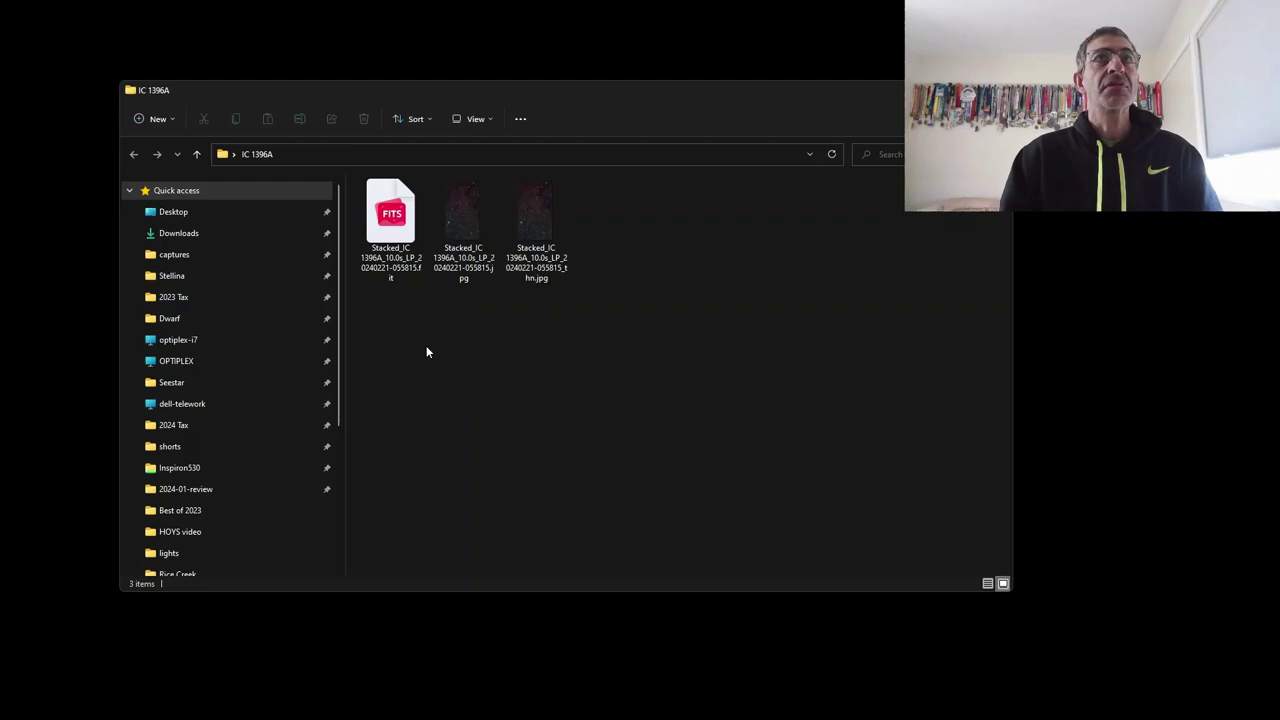
double_click(534, 210)
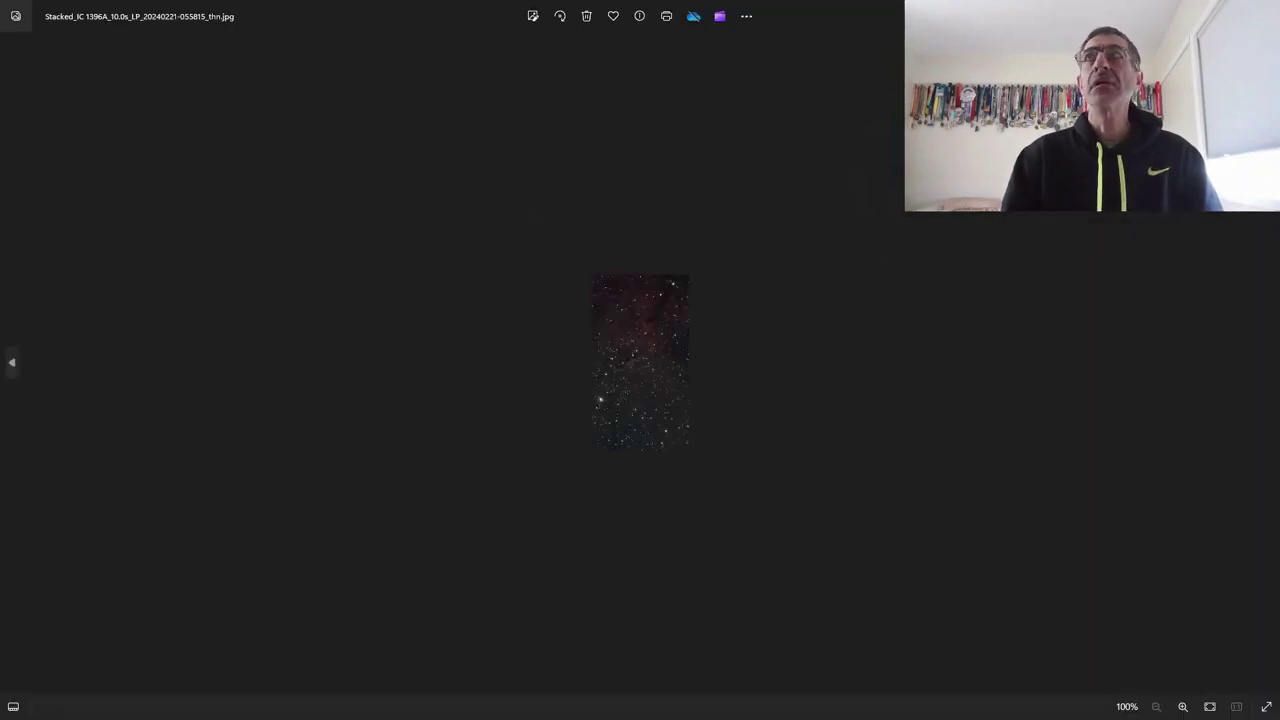
left_click(11, 363)
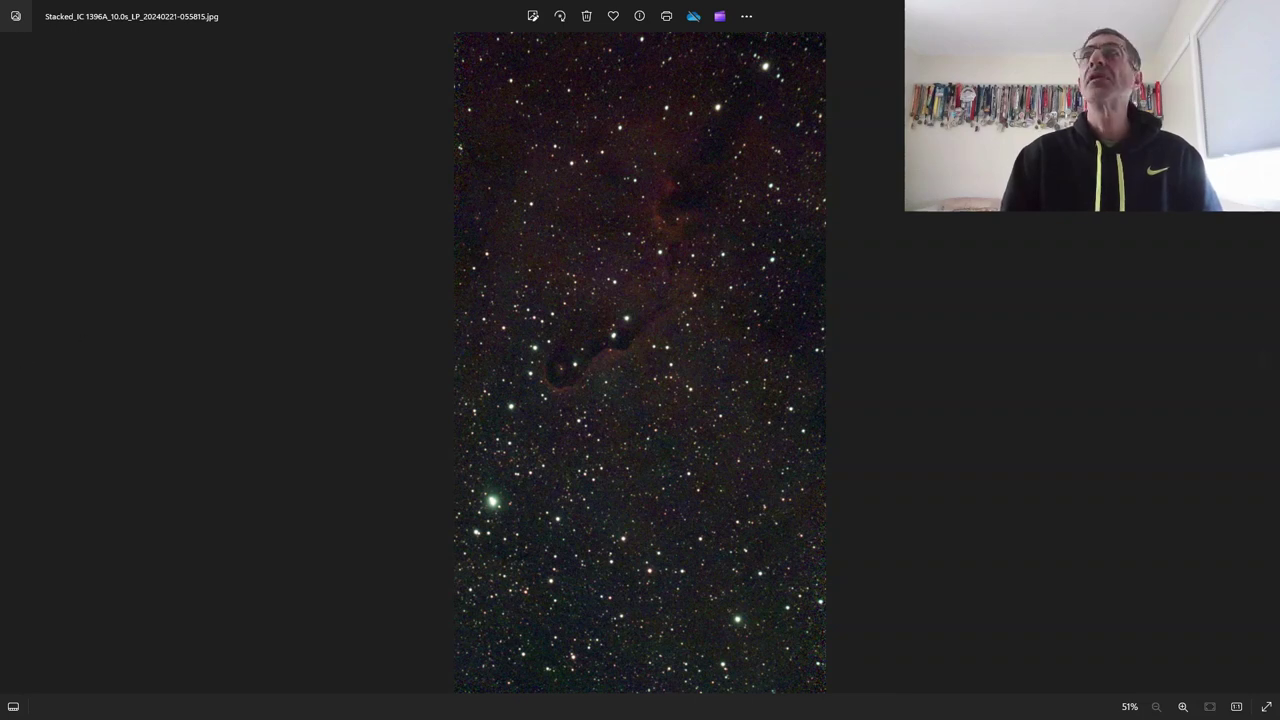
key("alt+F4")
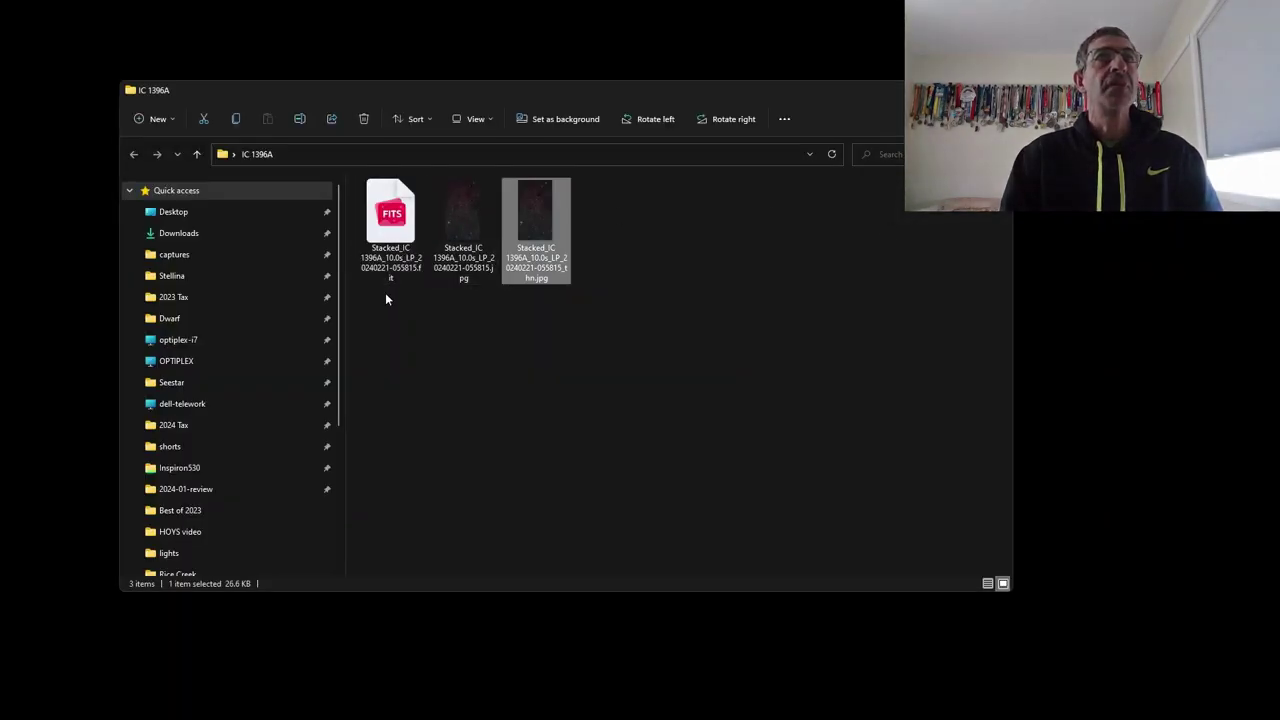
left_click(389, 223)
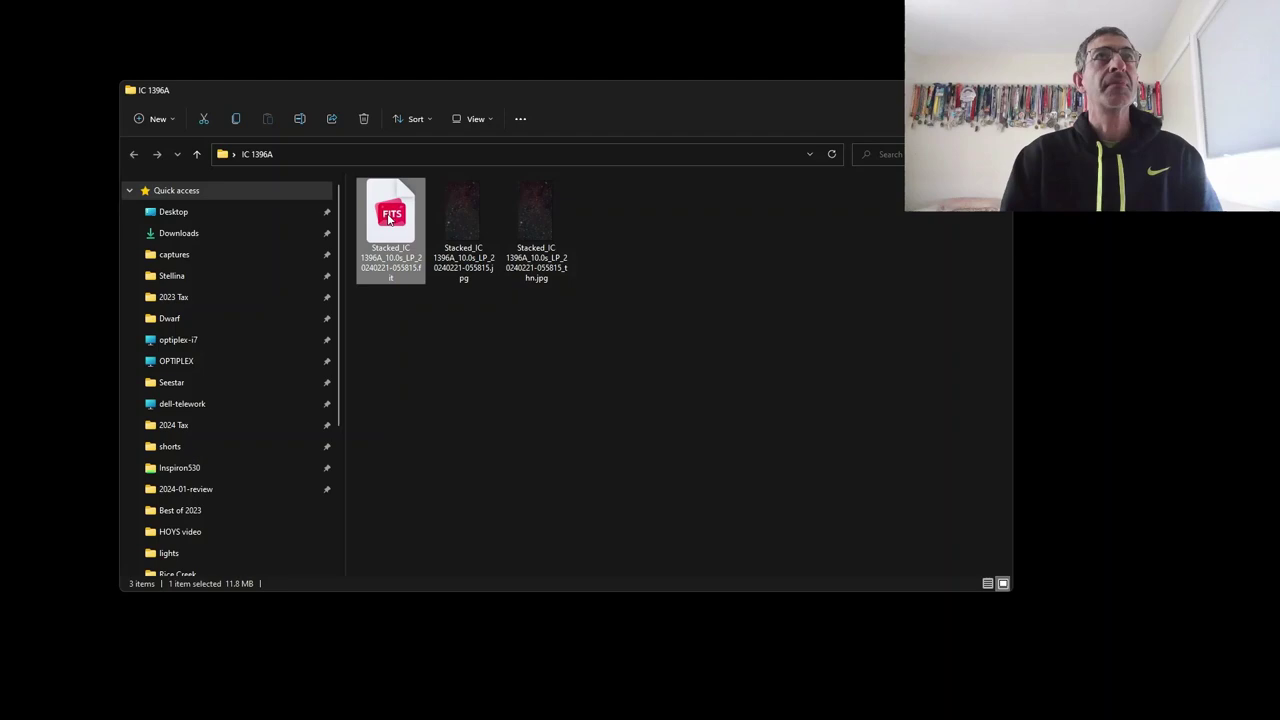
Open the stacked FITS file in WordPad, maximized, to display its header text
right_click(390, 220)
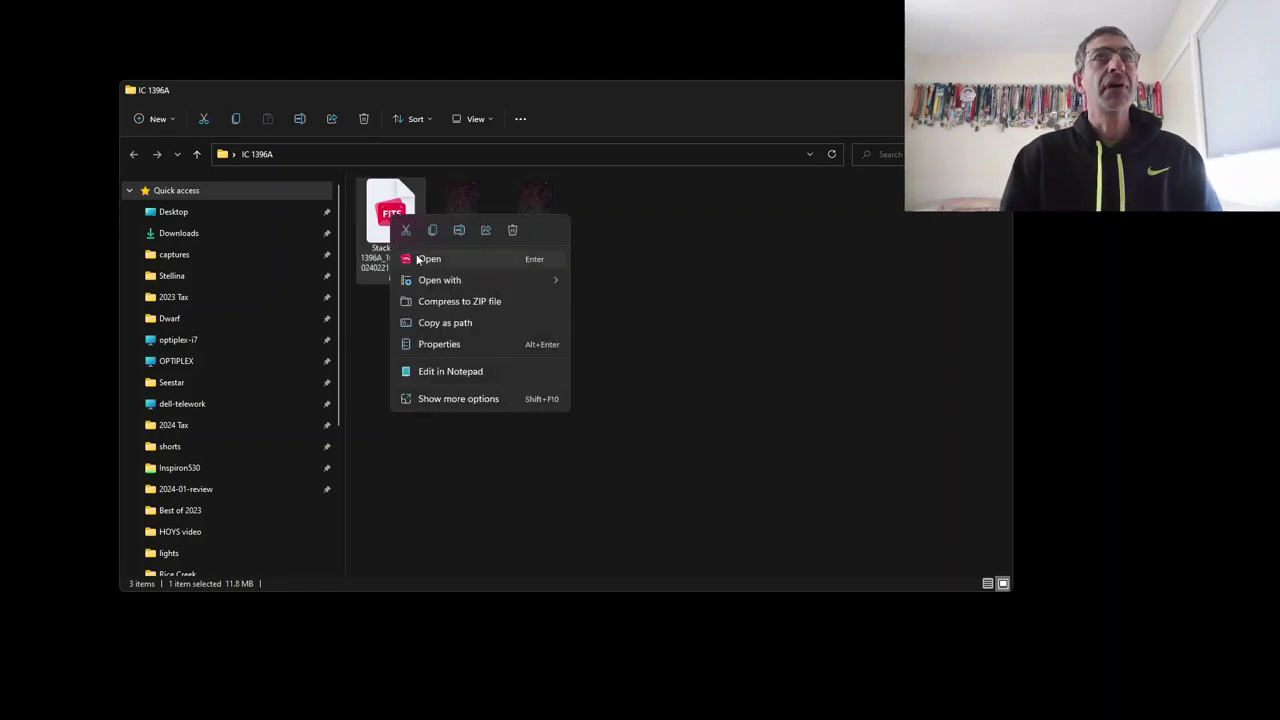
mouse_move(425, 280)
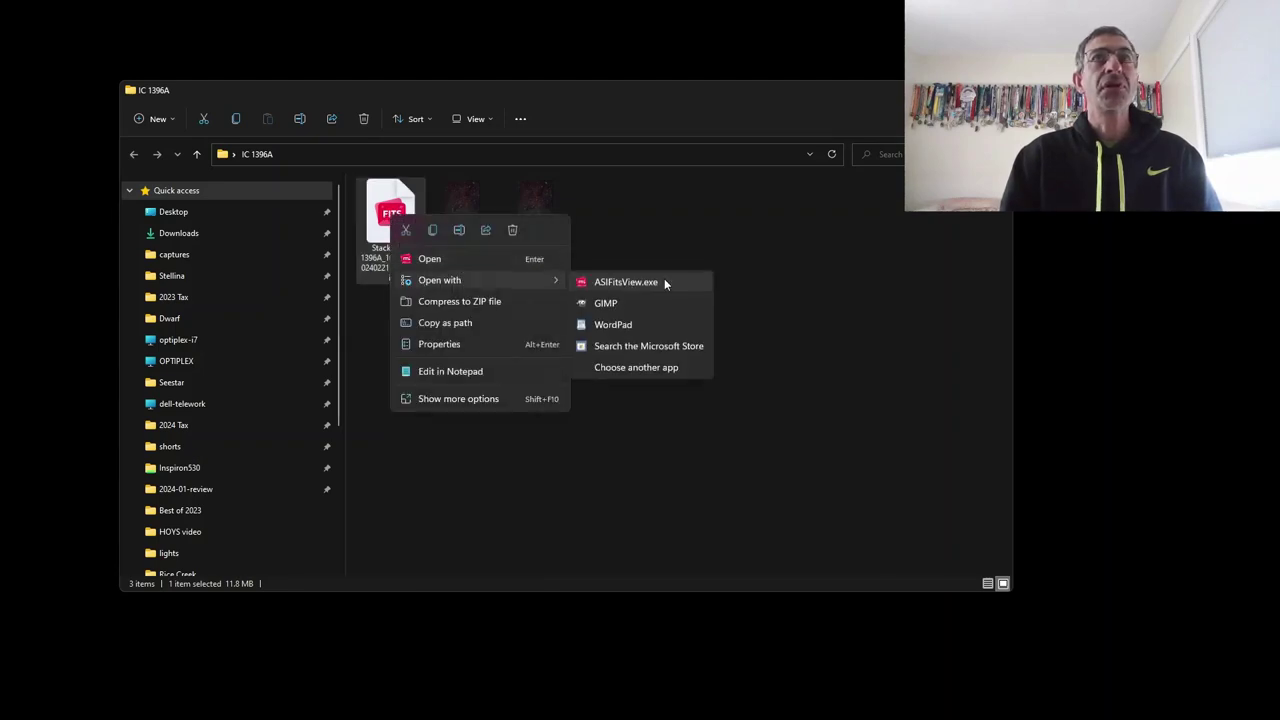
left_click(607, 324)
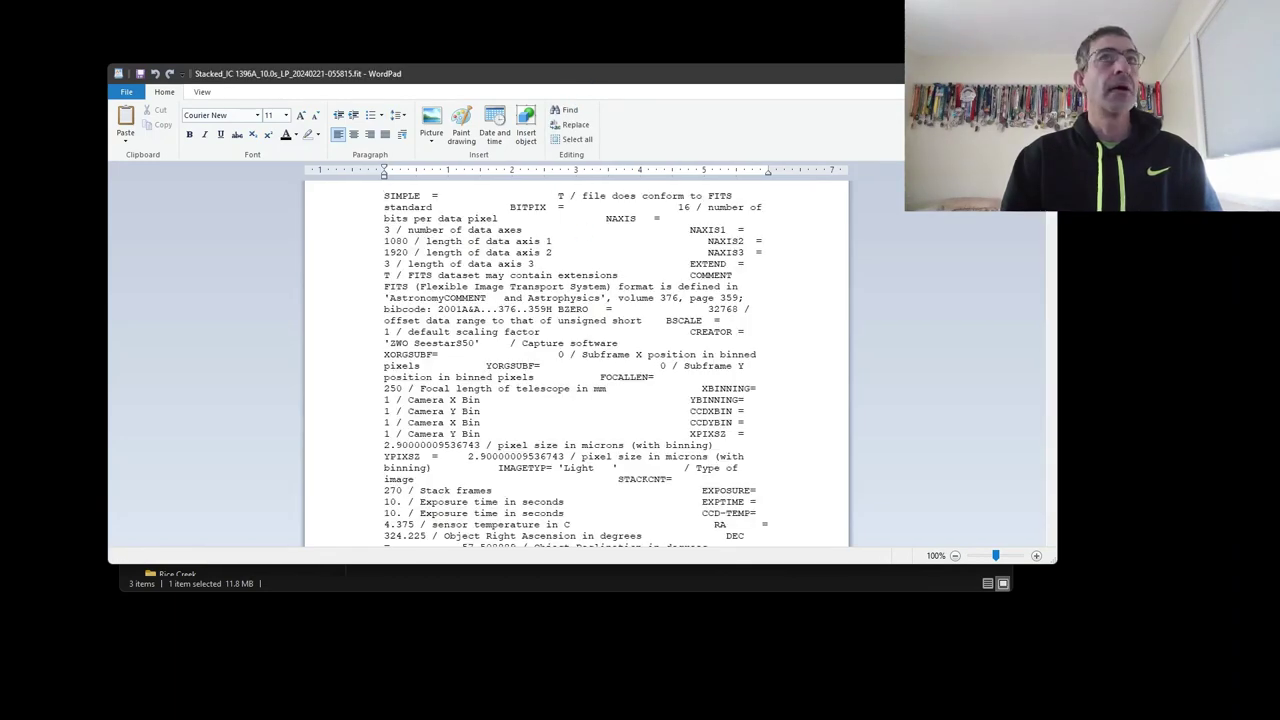
left_click(1001, 73)
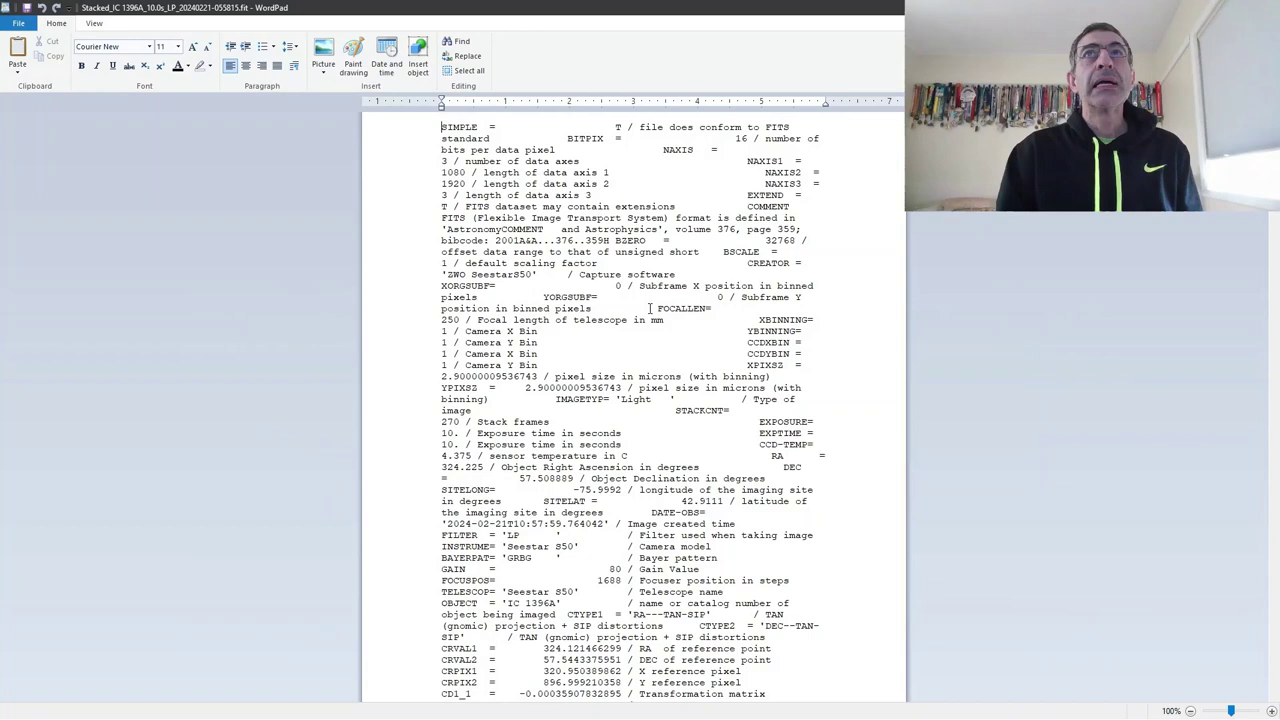
Highlight FOCALLEN, XPIXSZ 2.90000009536743, STACKCNT 270, EXPOSURE 10. and FILTER 'LP' in the header
left_click_drag(653, 308, 657, 317)
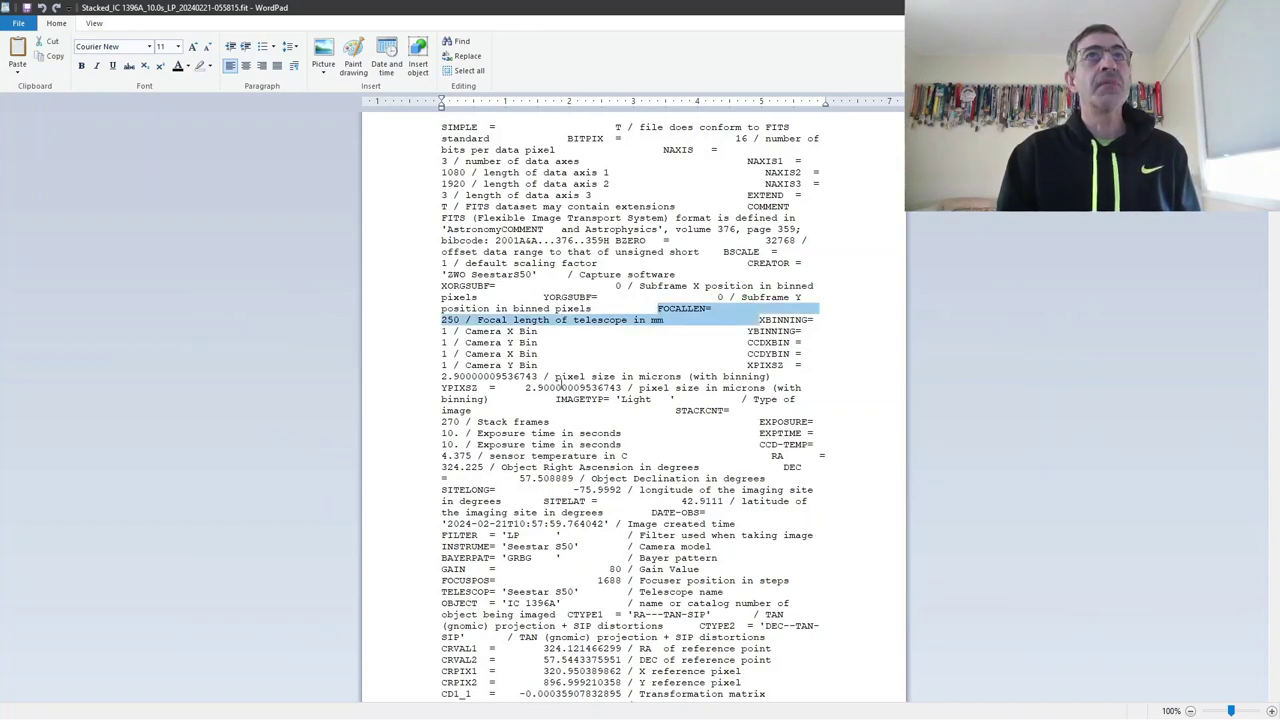
double_click(443, 377)
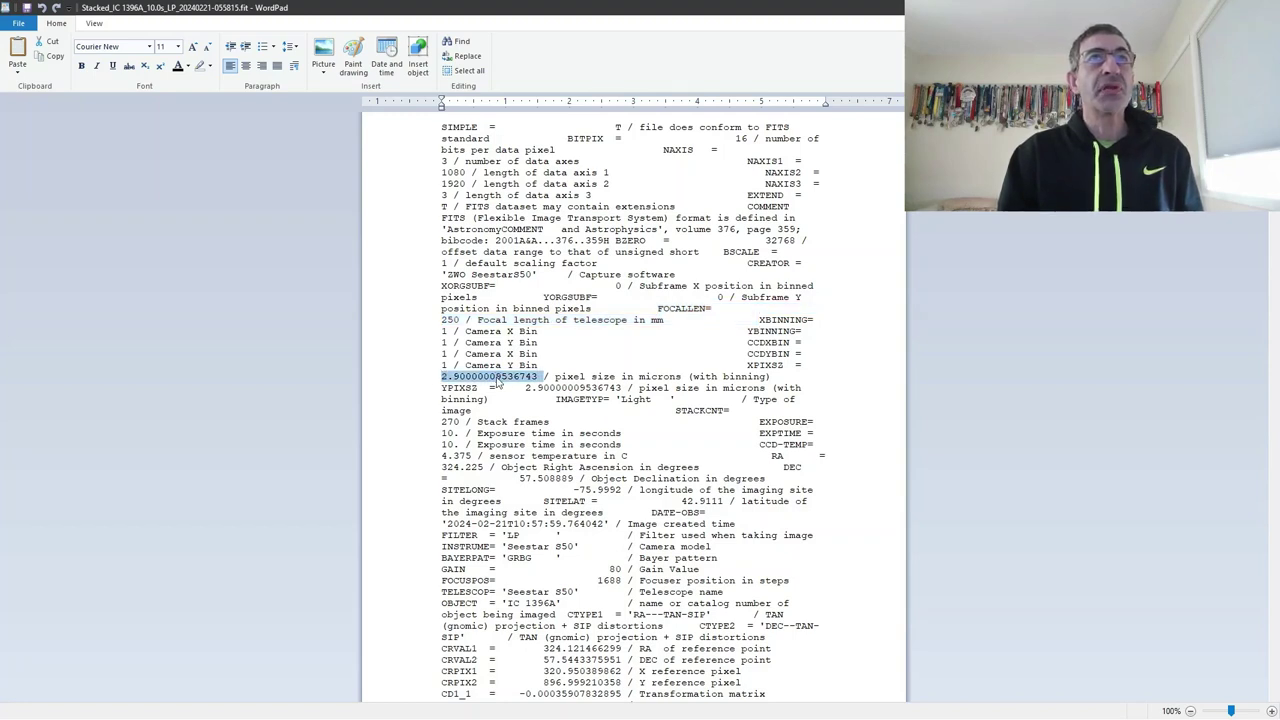
left_click(432, 427)
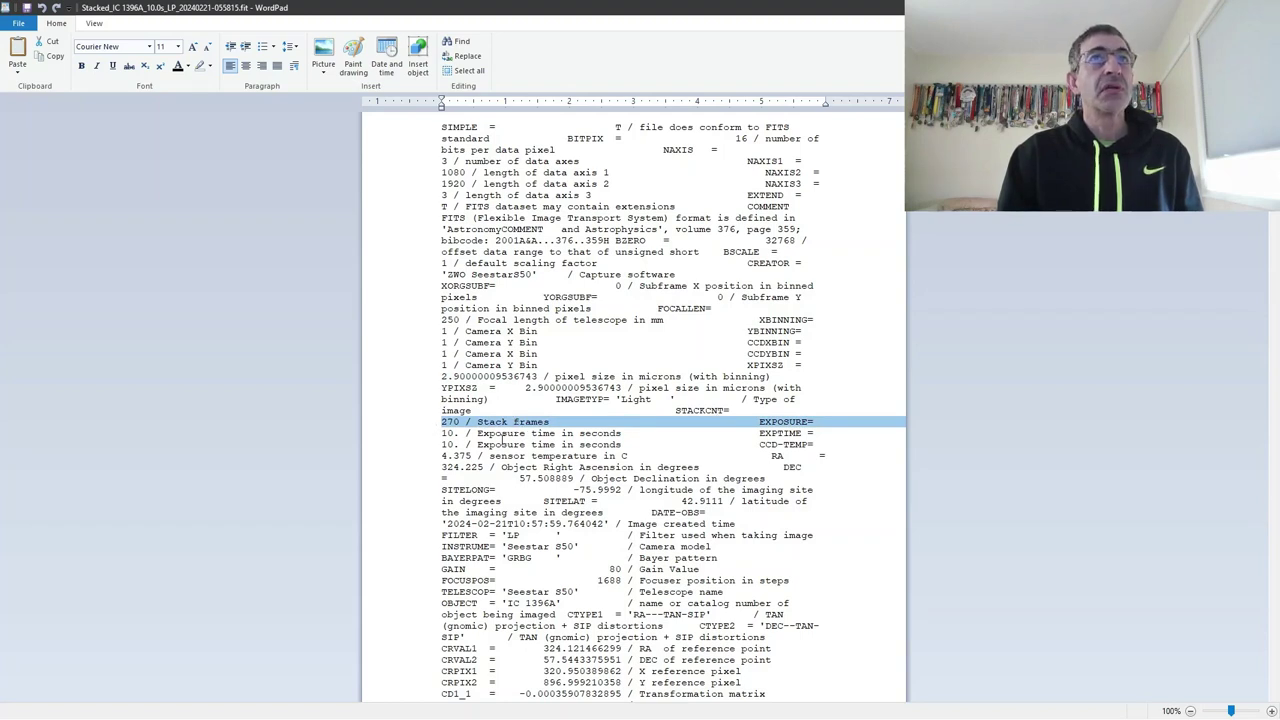
double_click(458, 433)
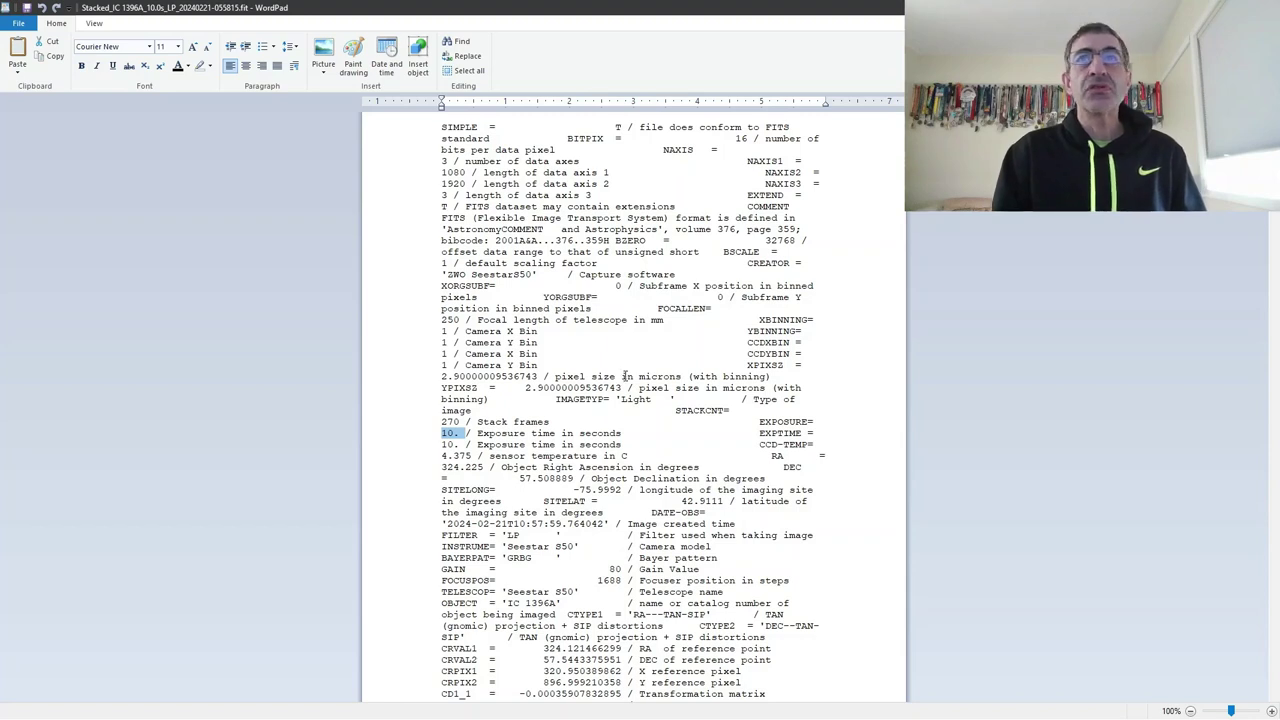
left_click_drag(531, 535, 446, 530)
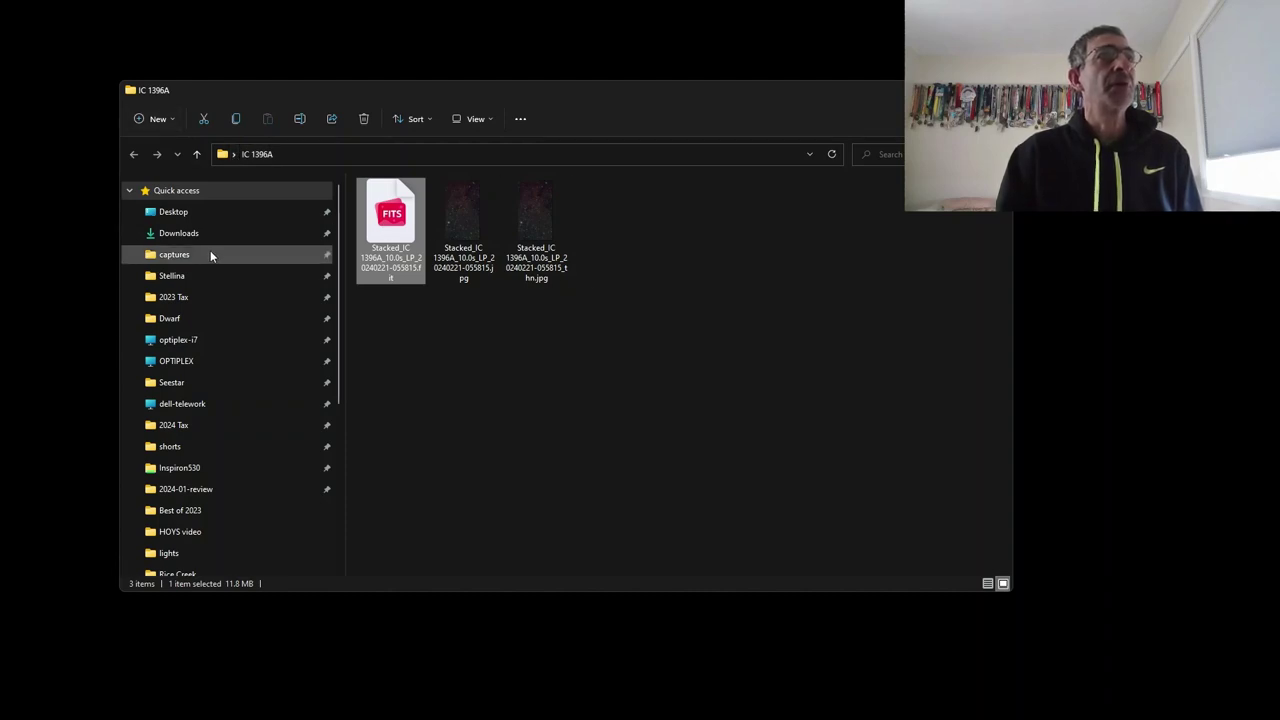
Navigate via the lights folder up to SeestarHOYS and select the seestarhoys.py script
scroll(210, 255, "down", 3)
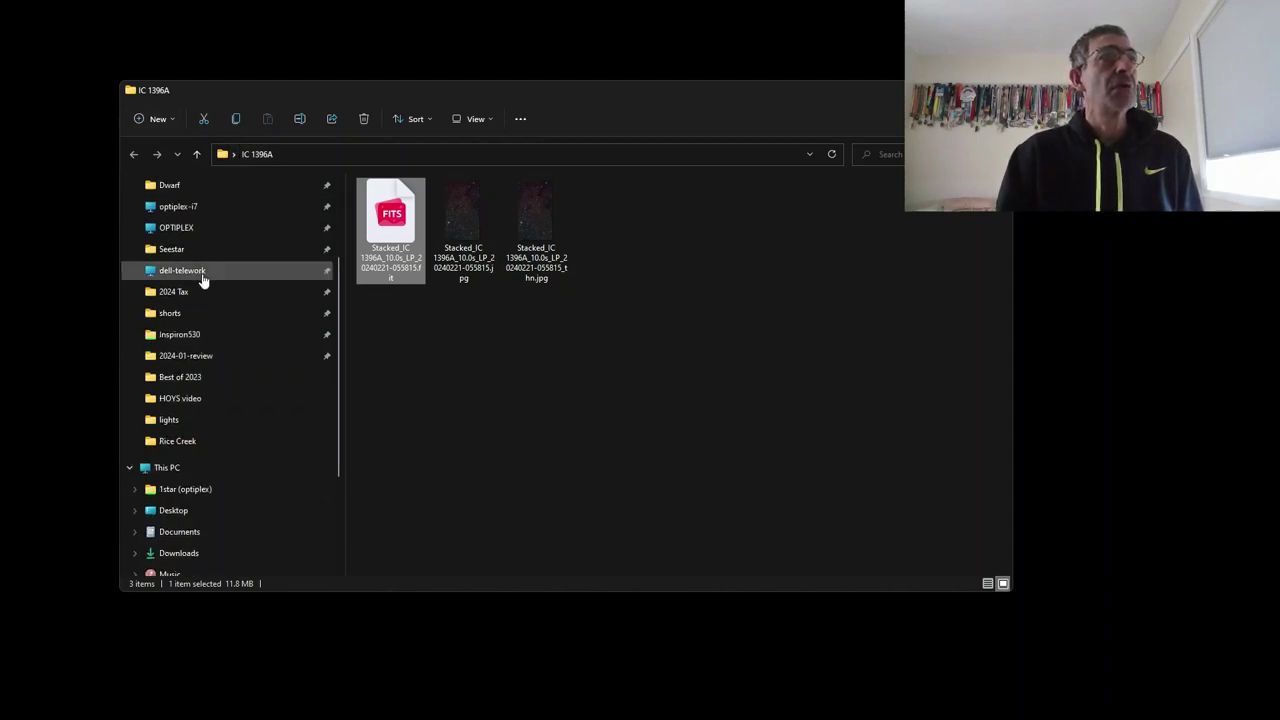
left_click(176, 400)
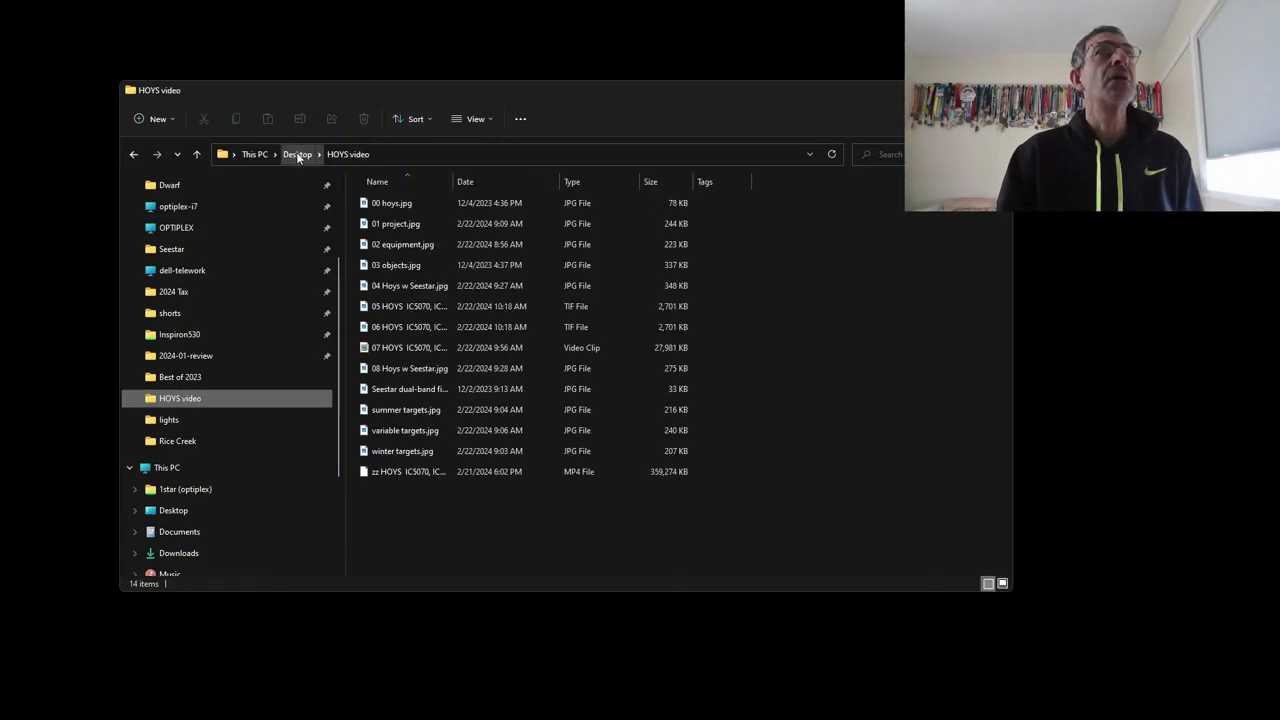
left_click(170, 421)
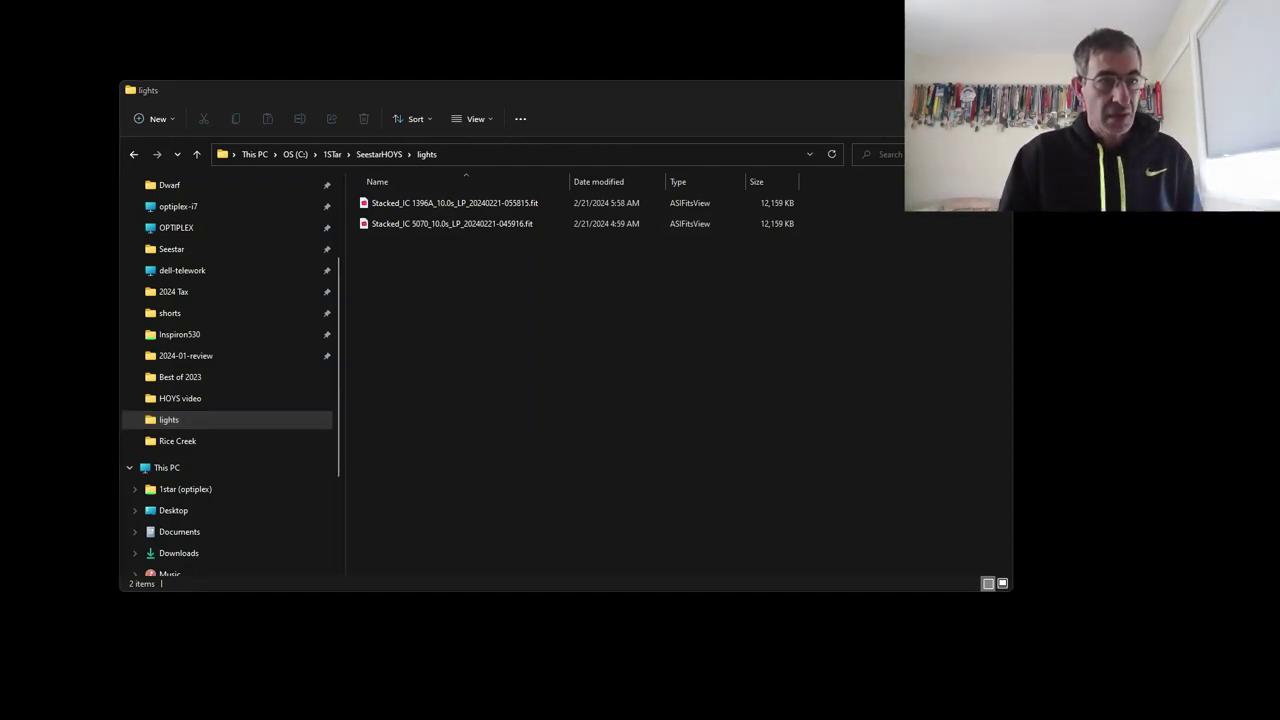
left_click(370, 155)
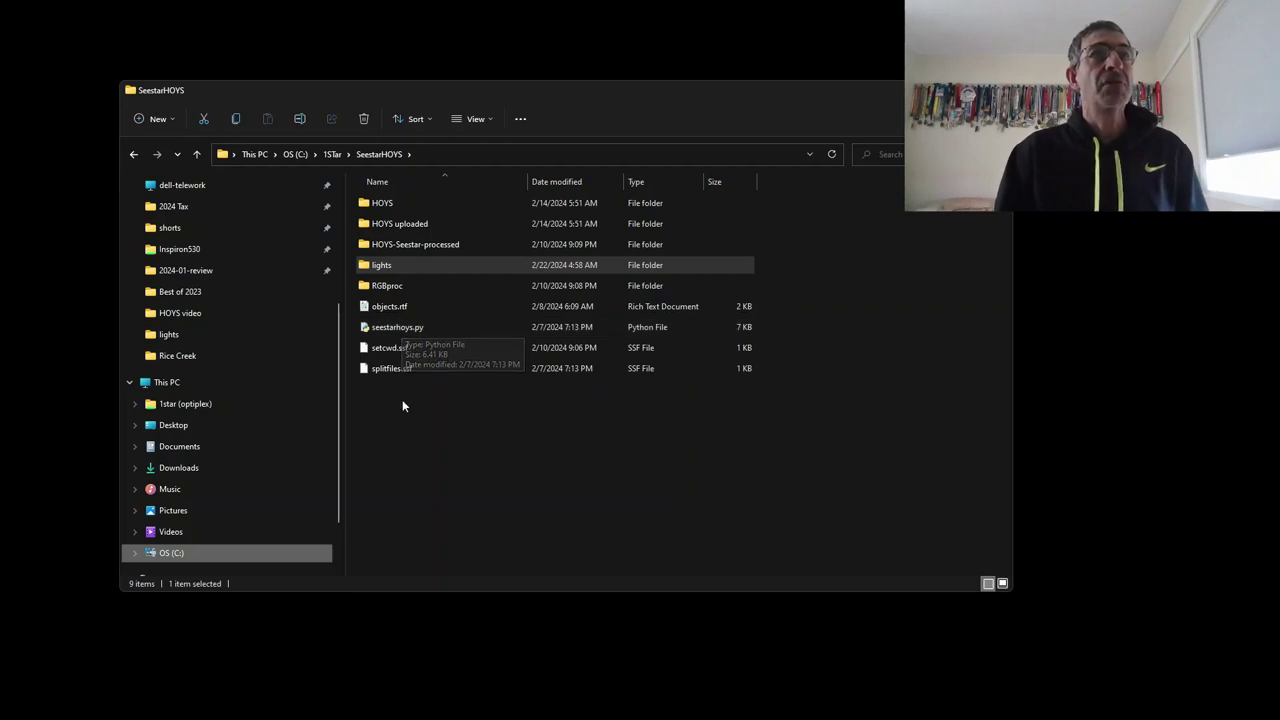
left_click(390, 331)
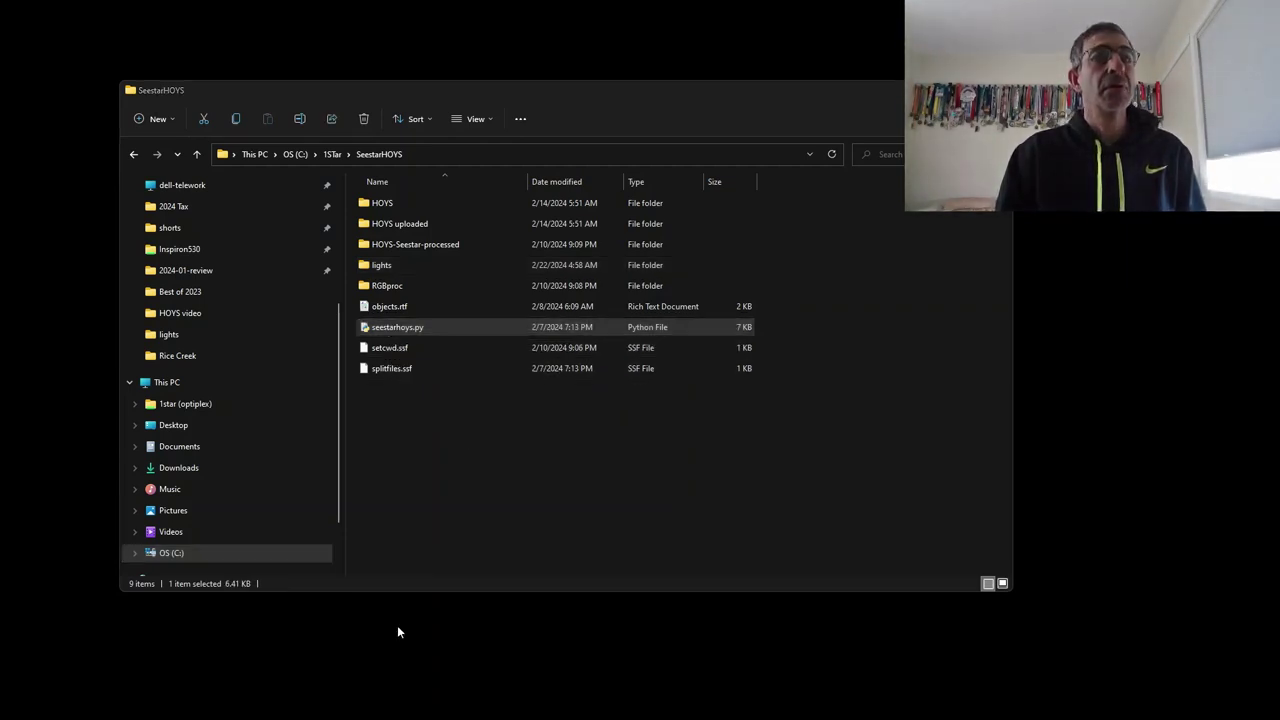
Run seestarhoys.py, leaving the HOYS target numbers for IC 1396A and IC 5070 blank
double_click(454, 333)
left_click_drag(454, 341, 514, 111)
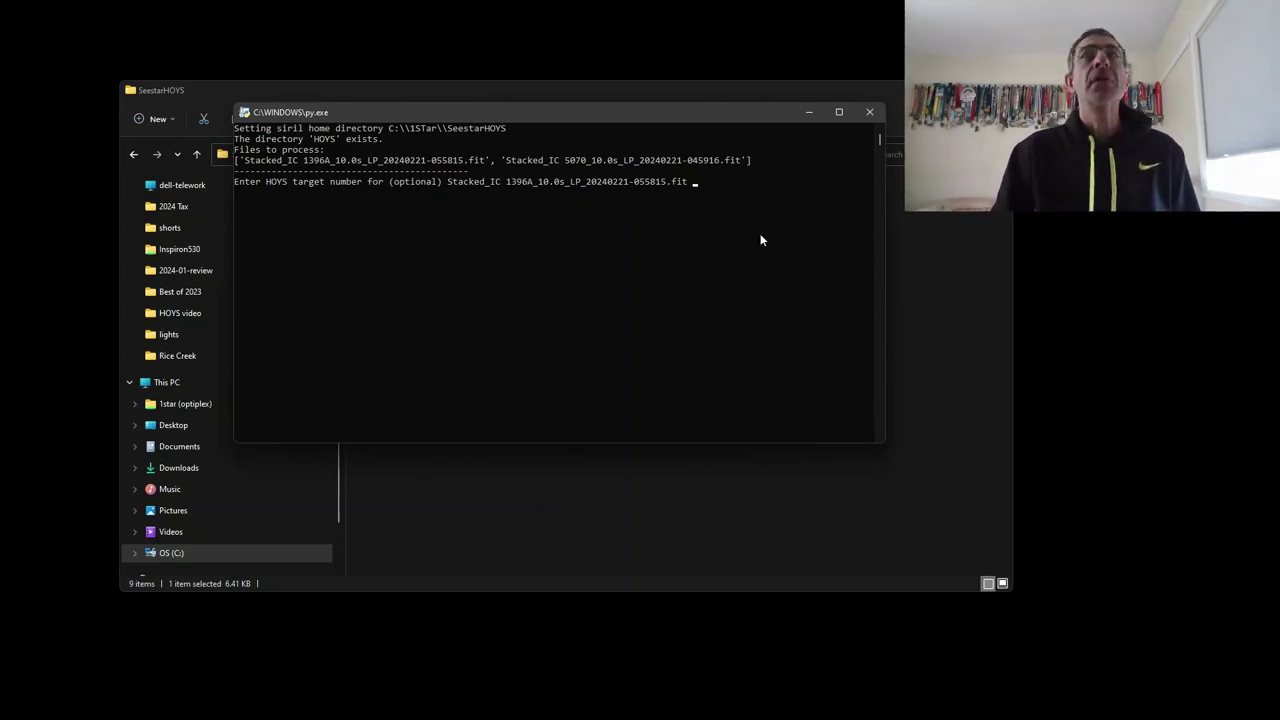
key("Return")
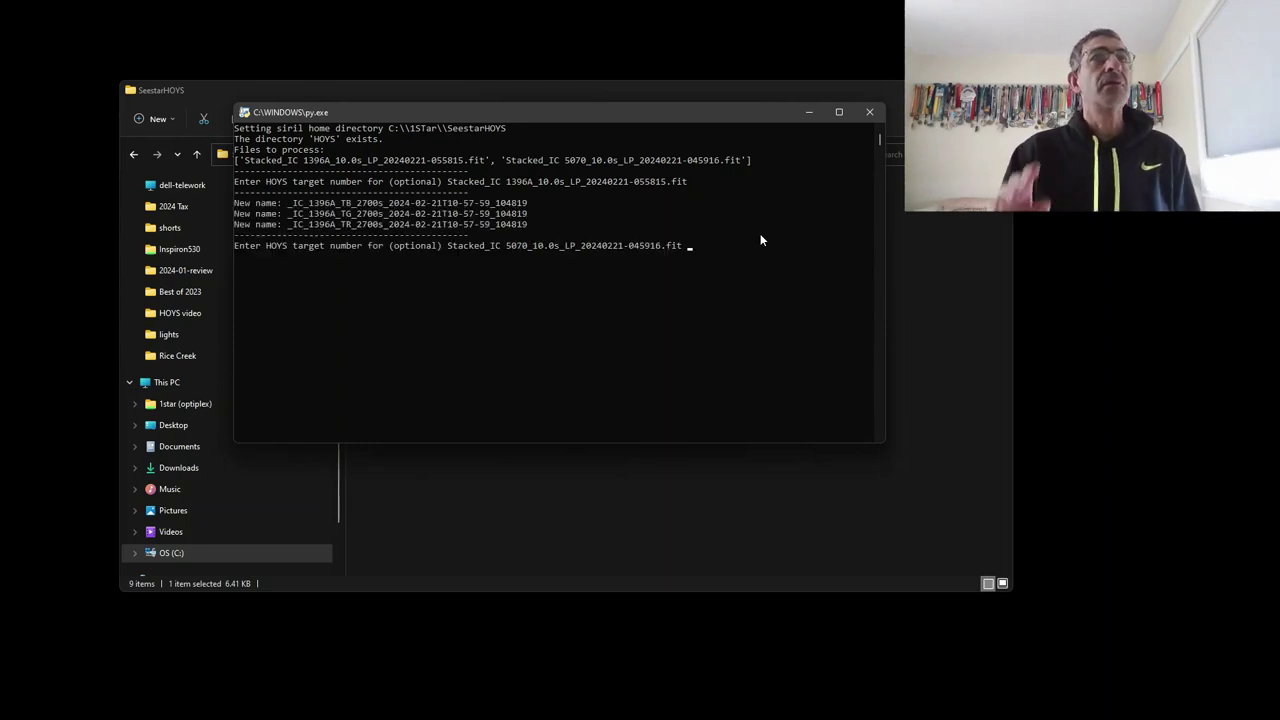
key("Return")
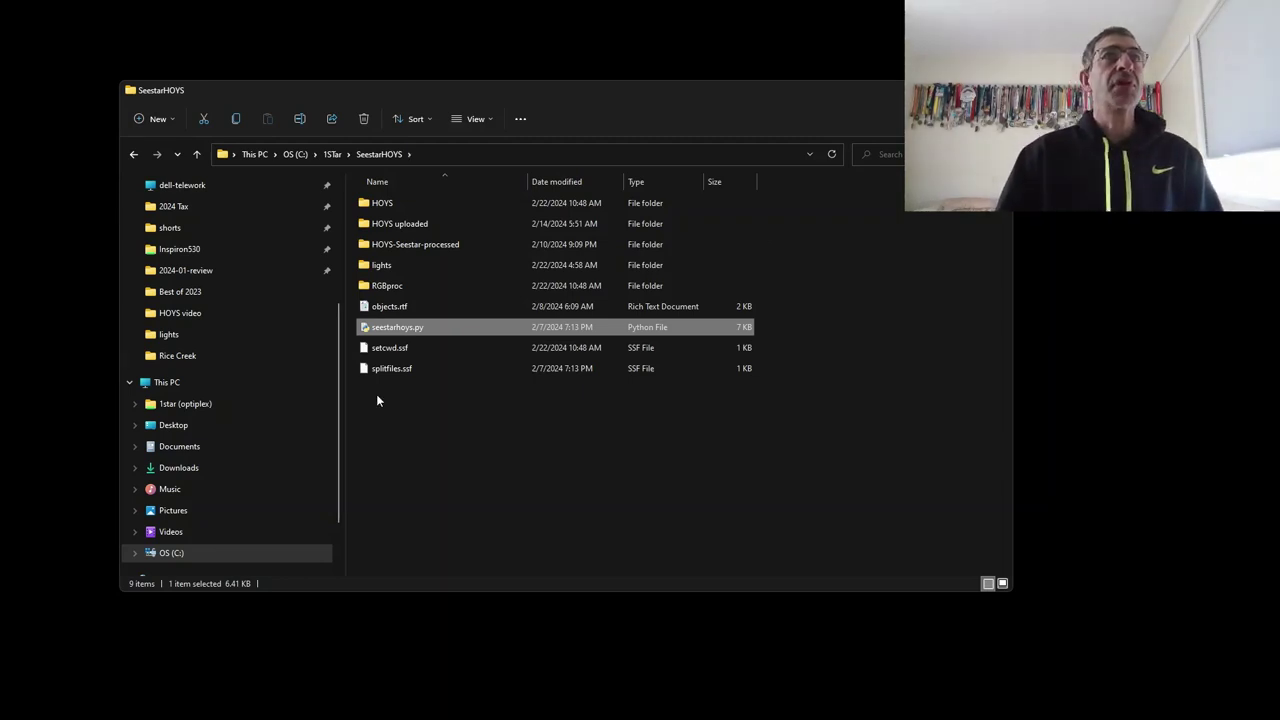
Open the HOYS folder holding the TB, TG and TR splits for IC 1396A and IC 5070
double_click(367, 204)
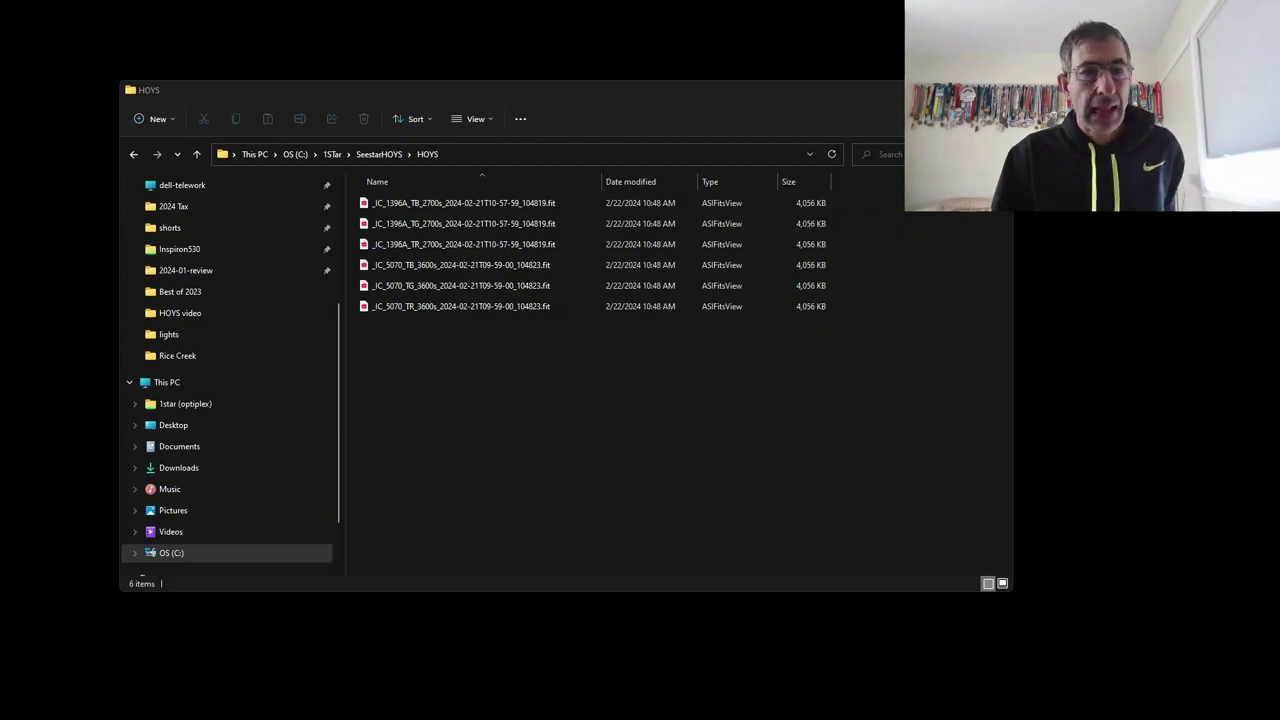
Go to the HOYS-CAPS Upload page in the browser, then return to the split-files folder
left_click(310, 581)
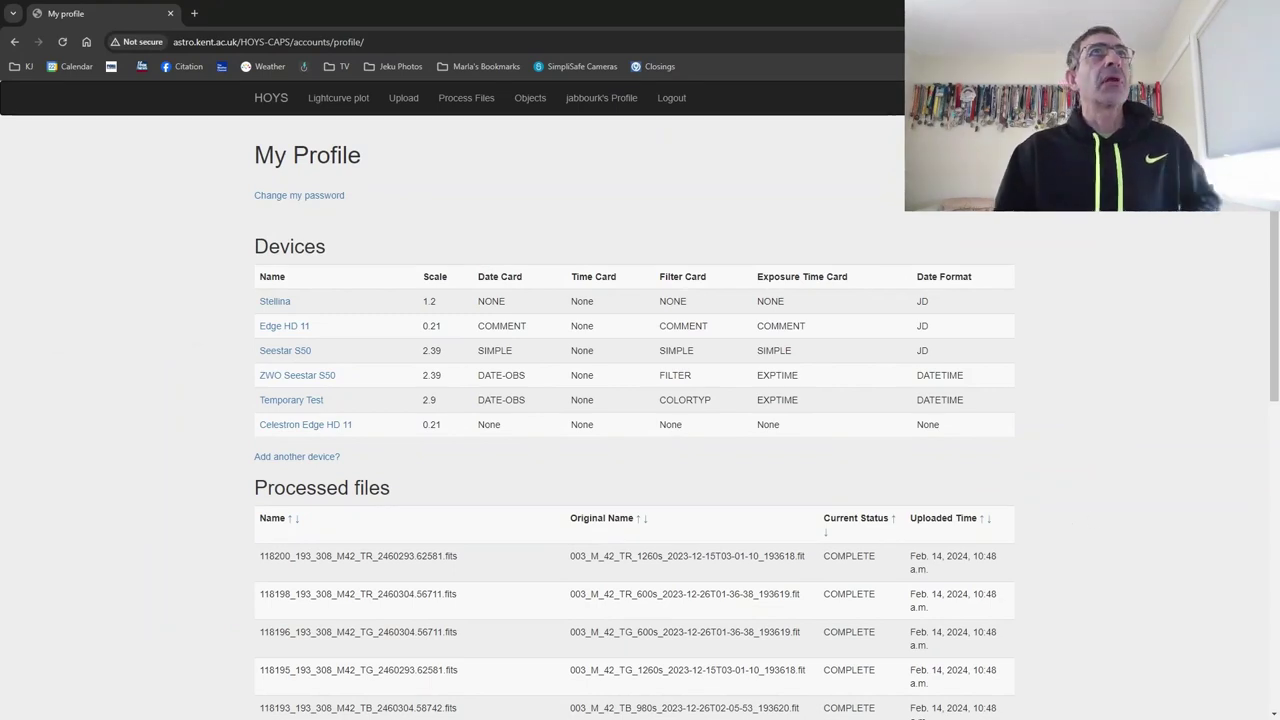
left_click(404, 100)
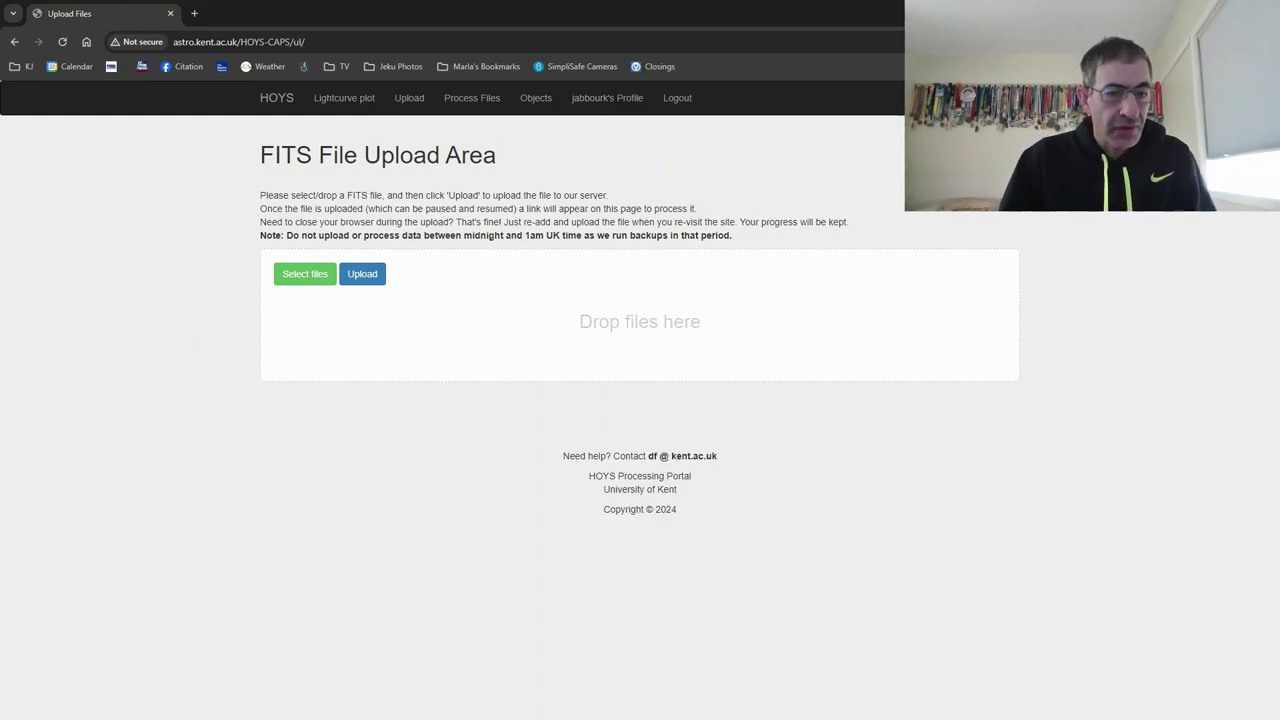
key("alt+Tab")
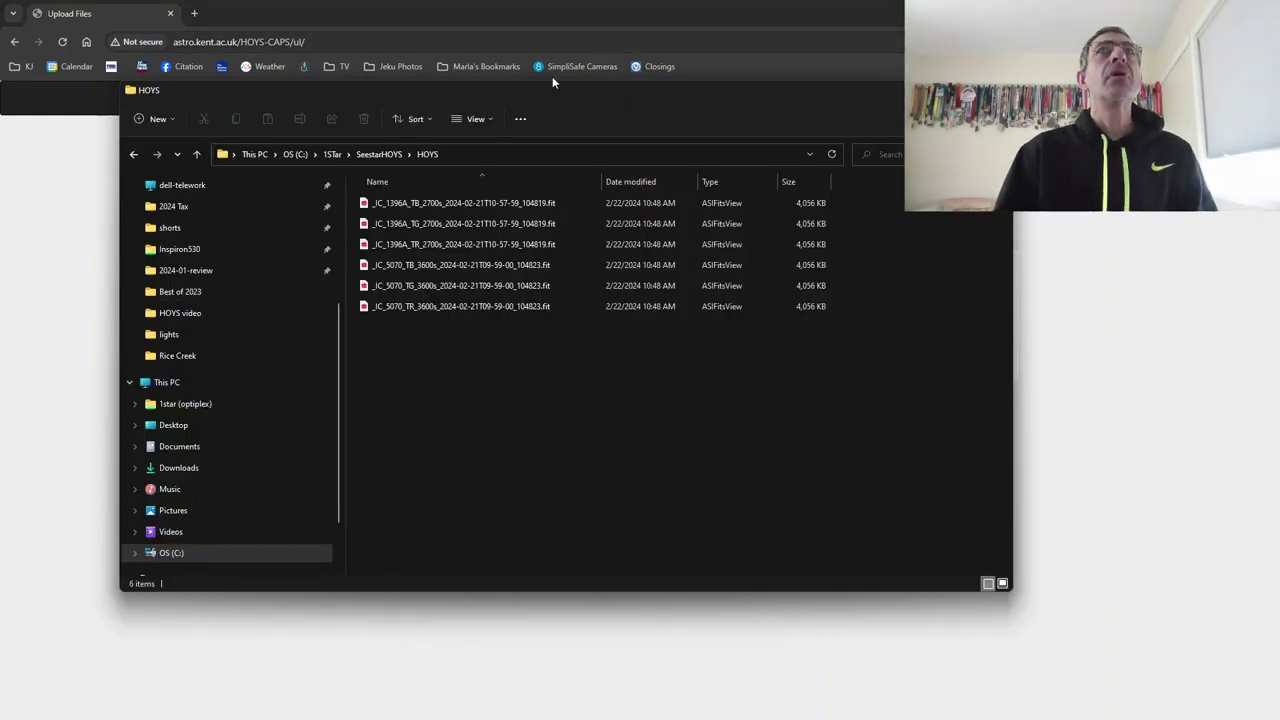
Upload the three IC 1396A TB, TG and TR FITS files to HOYS-CAPS and proceed to processing
left_click_drag(536, 88, 876, 105)
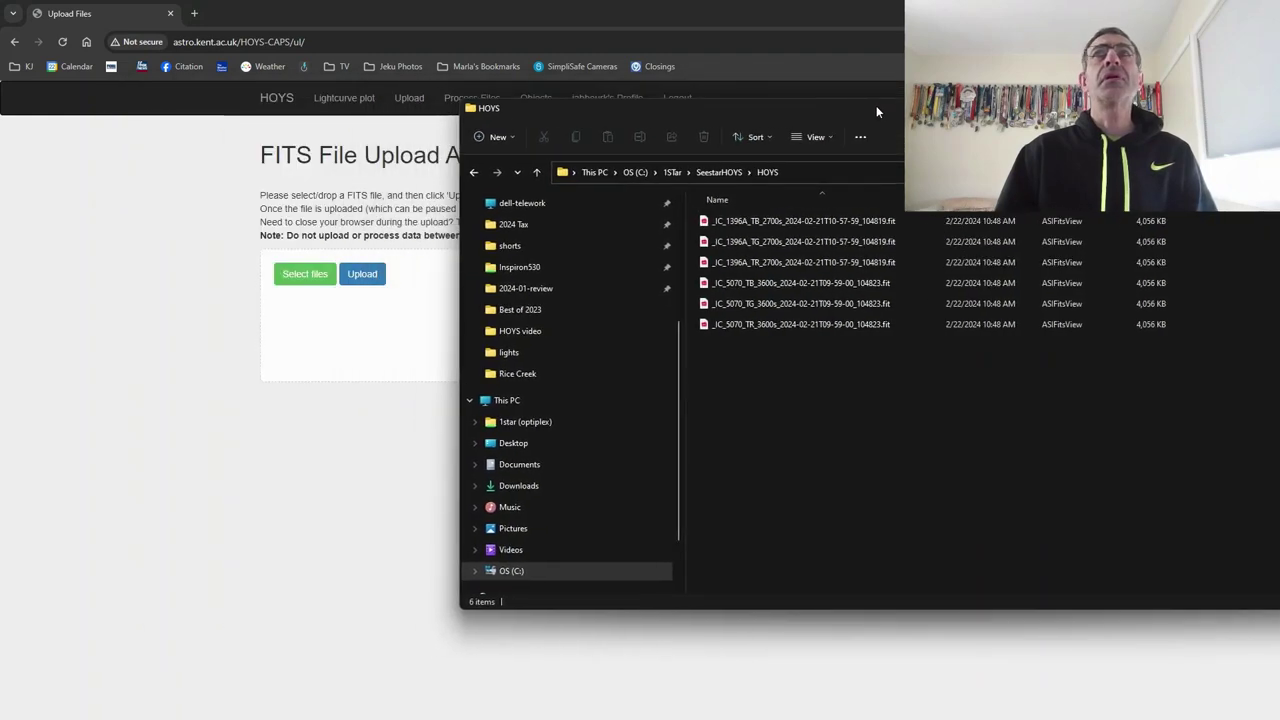
left_click(742, 219)
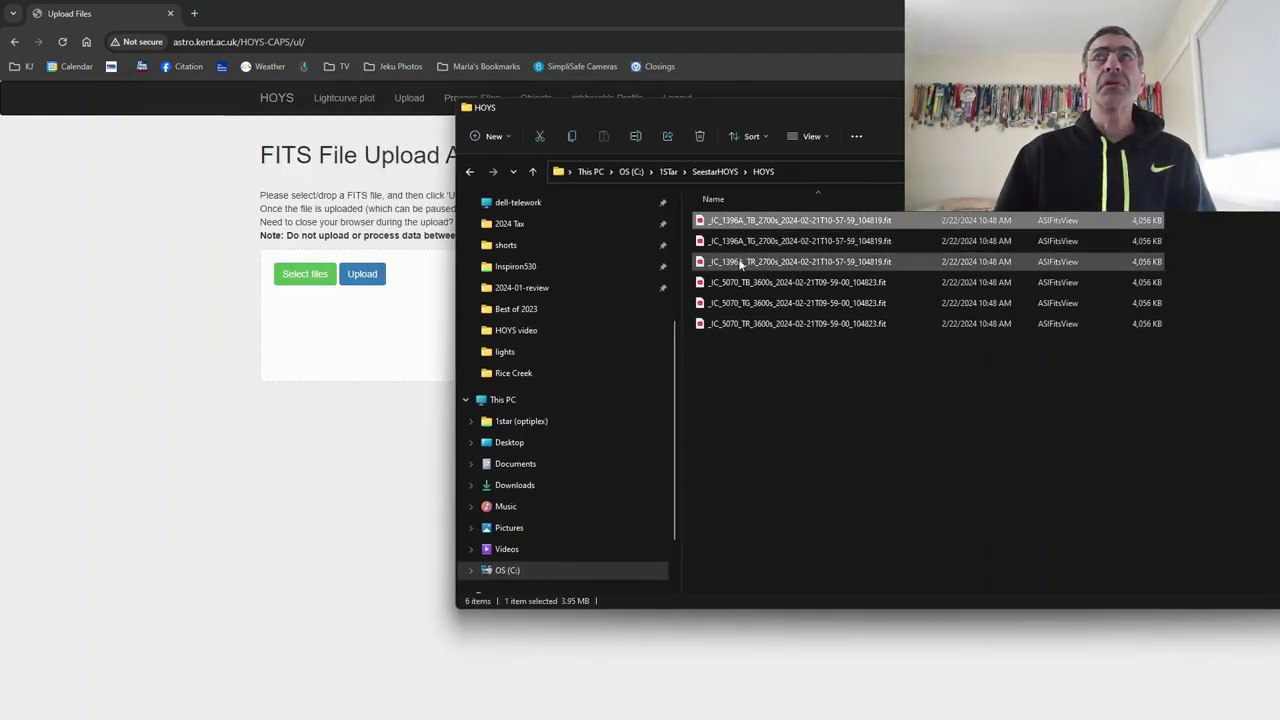
left_click(740, 262, "shift")
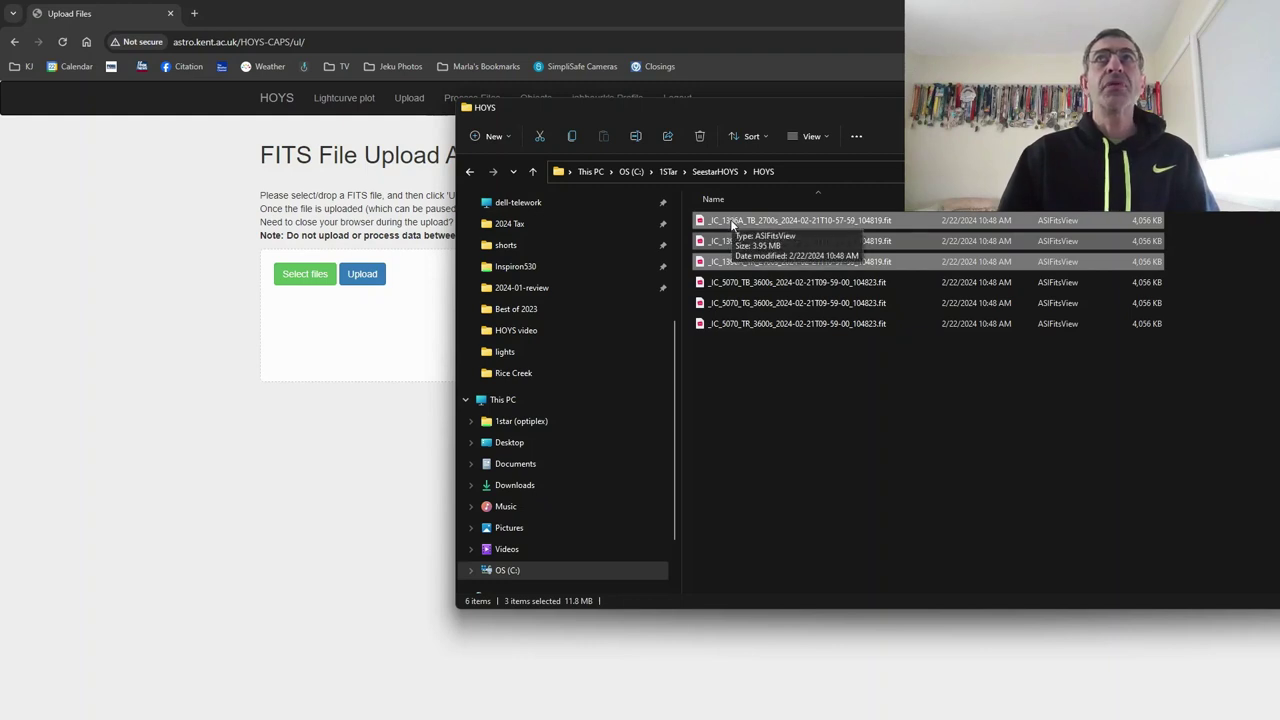
left_click_drag(731, 222, 363, 350)
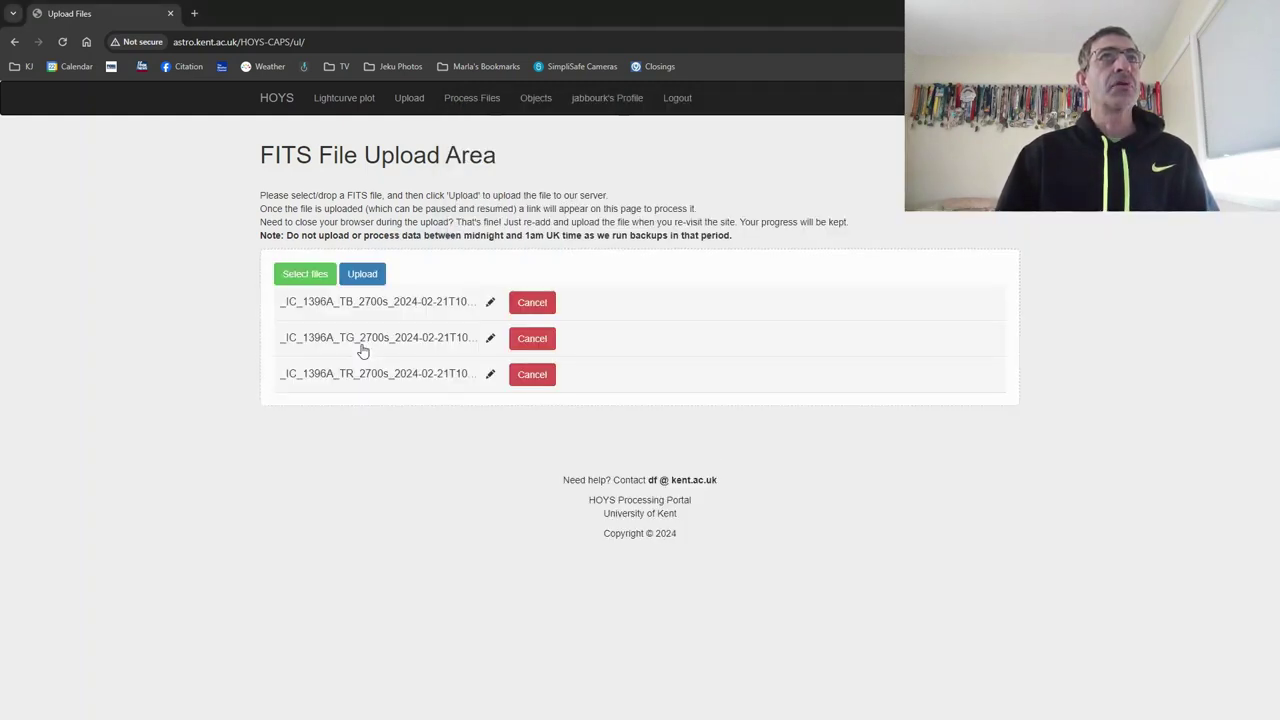
left_click(361, 275)
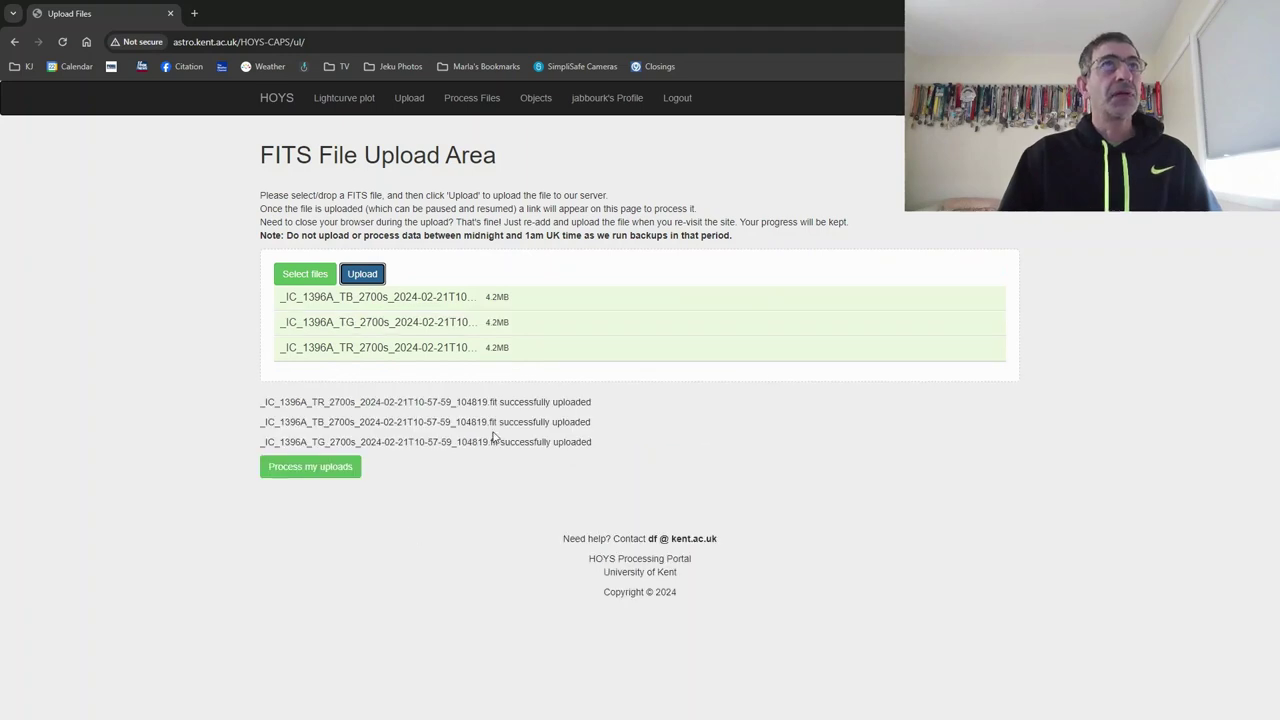
left_click(298, 469)
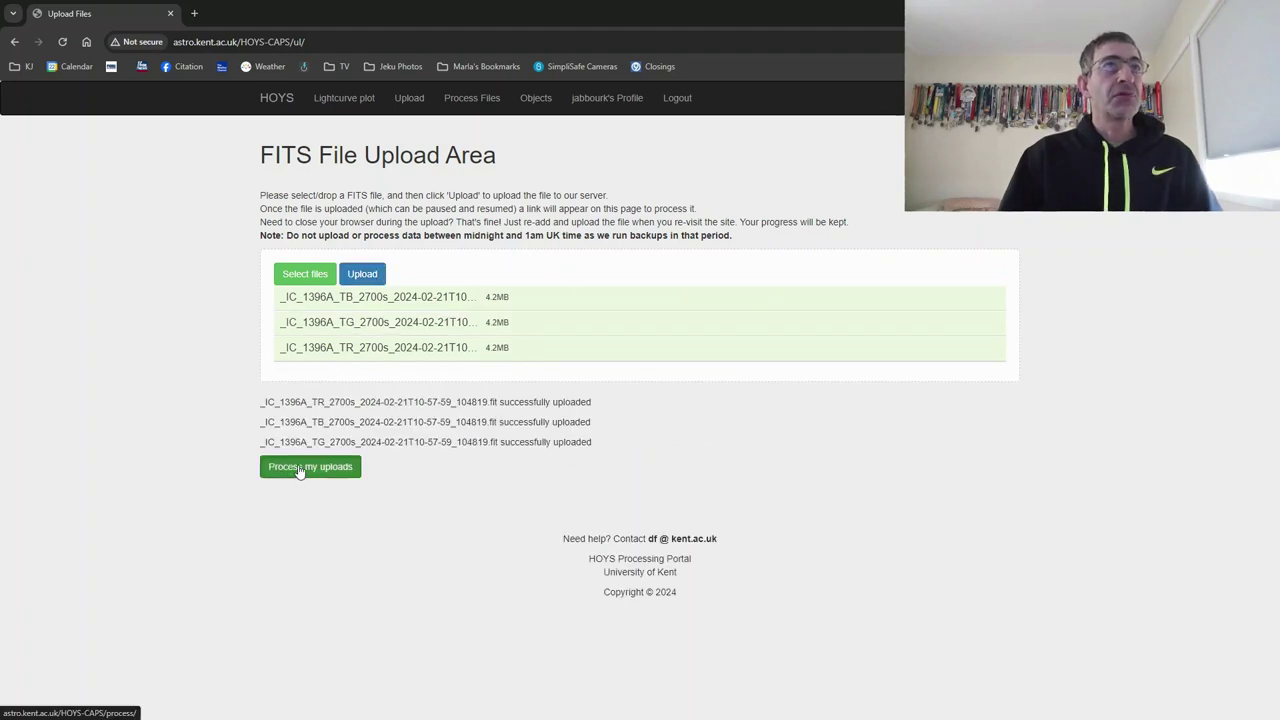
Enter the red IC 1396A file's details as target IC1396A, device ZWO Seestar S50, and save
scroll(414, 443, "down", 1)
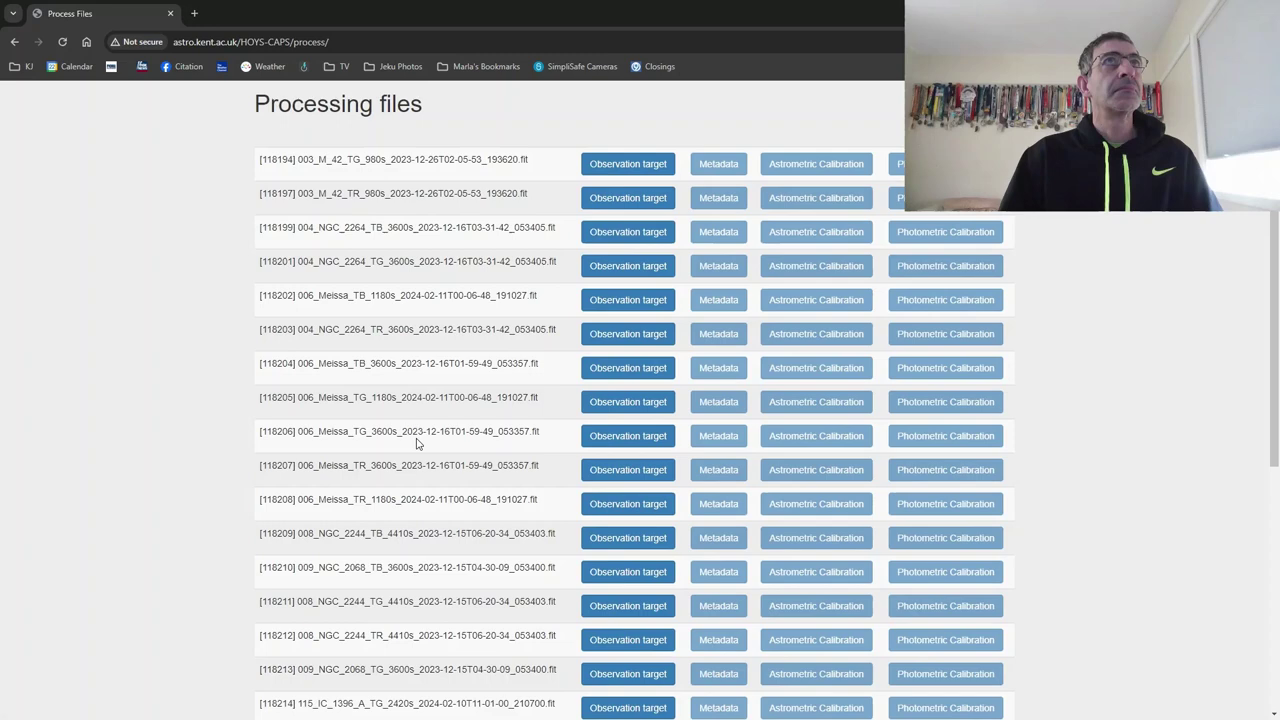
scroll(415, 443, "down", 4)
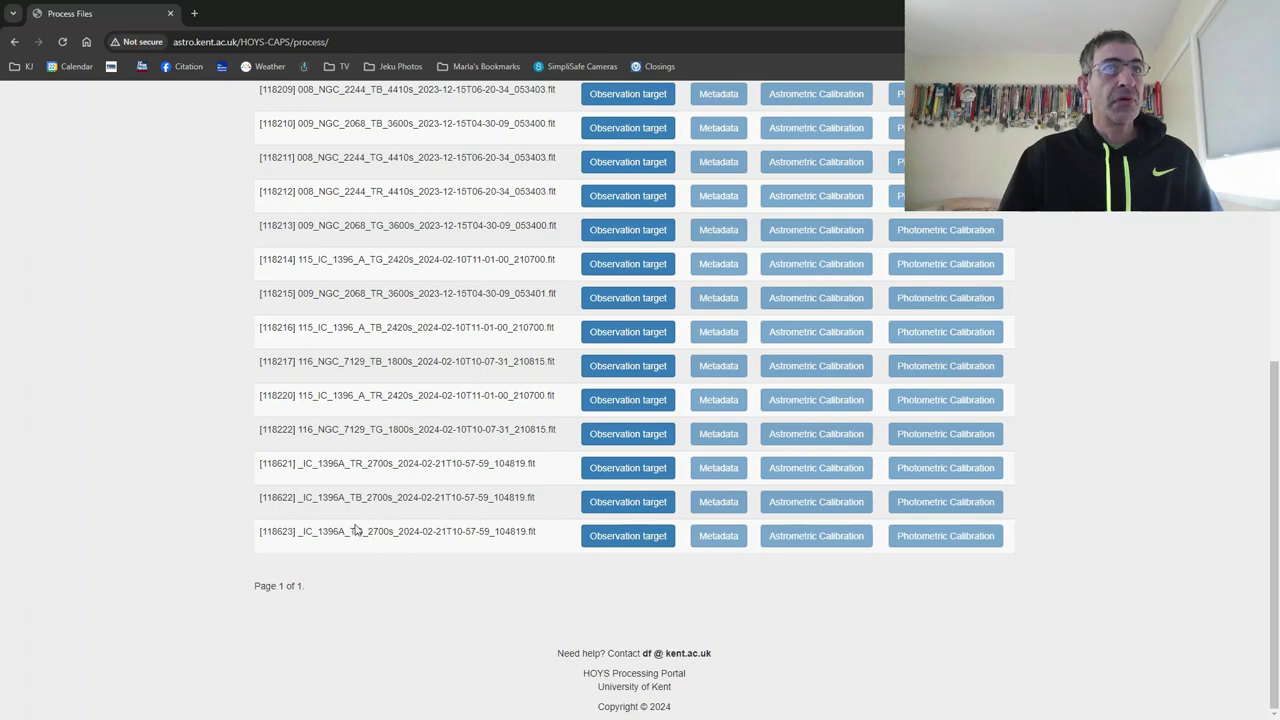
left_click(624, 471)
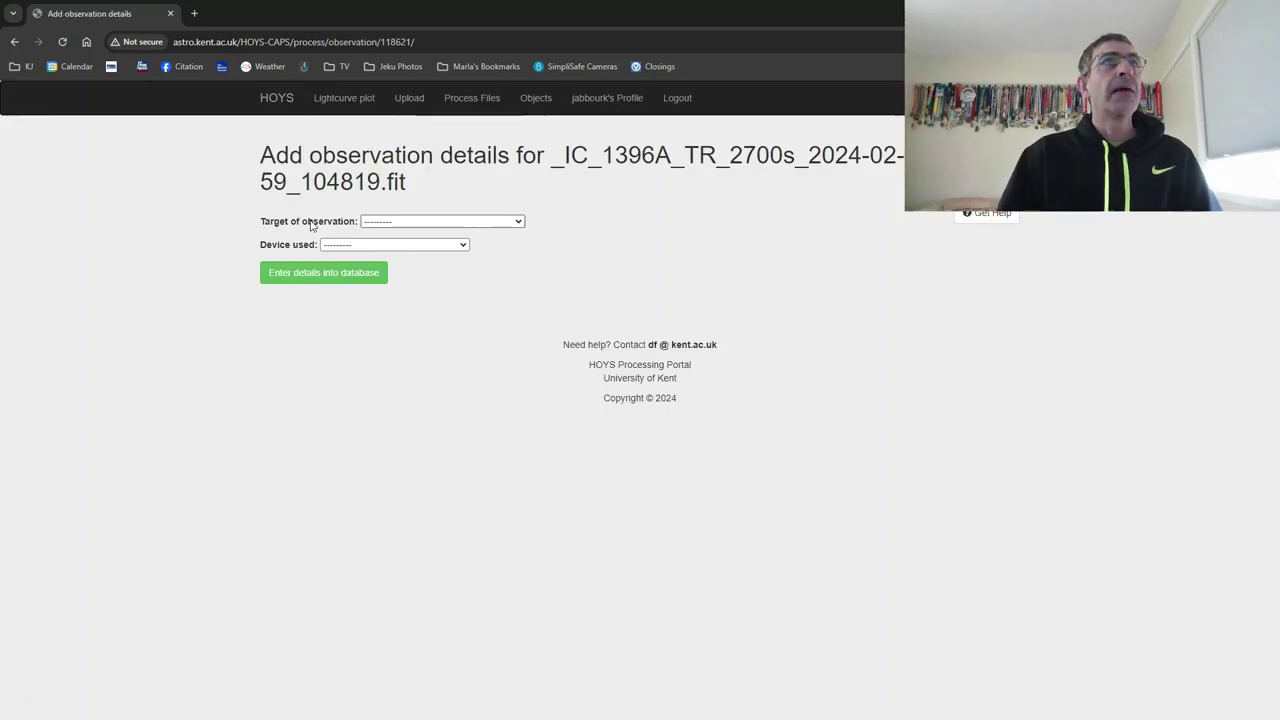
left_click(519, 222)
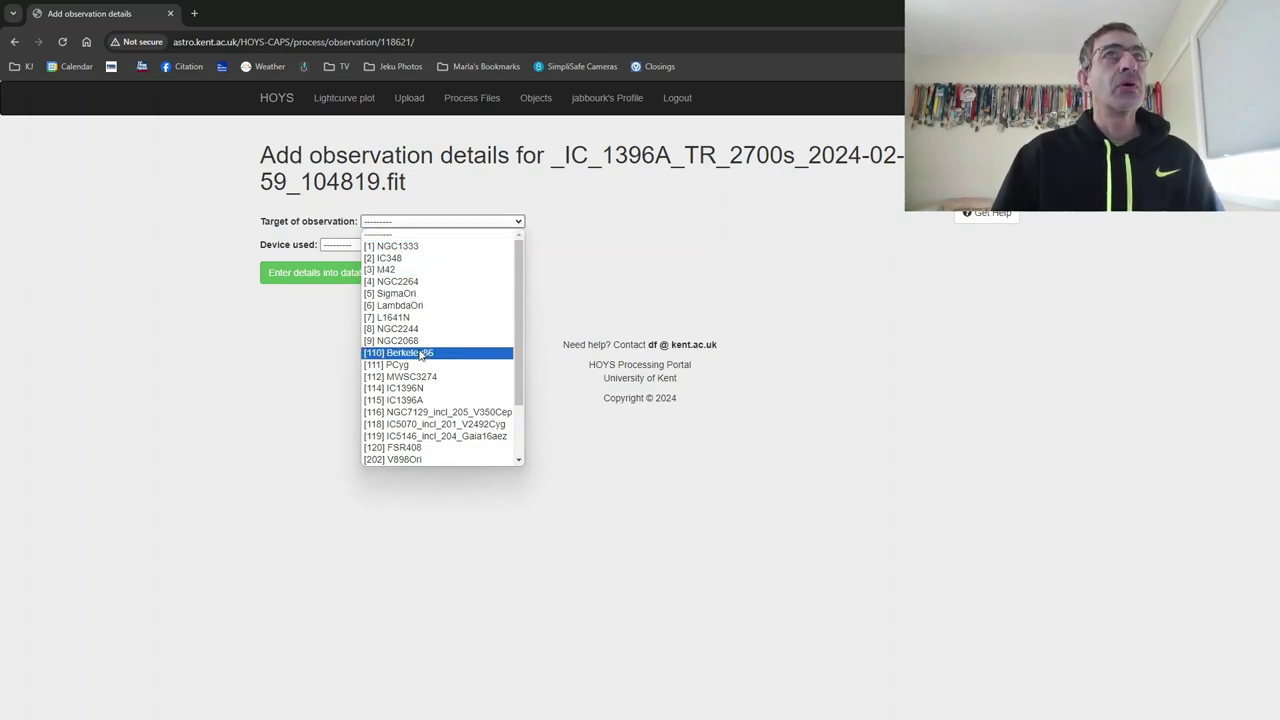
left_click(397, 400)
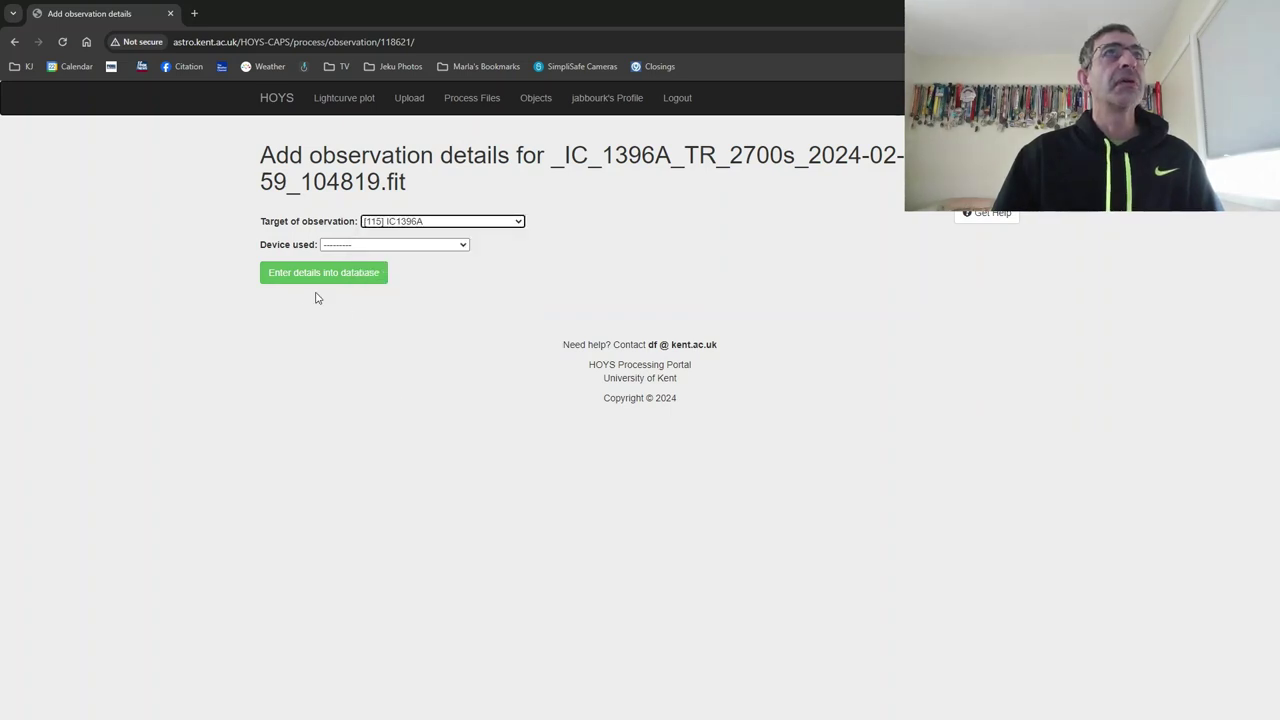
left_click(385, 246)
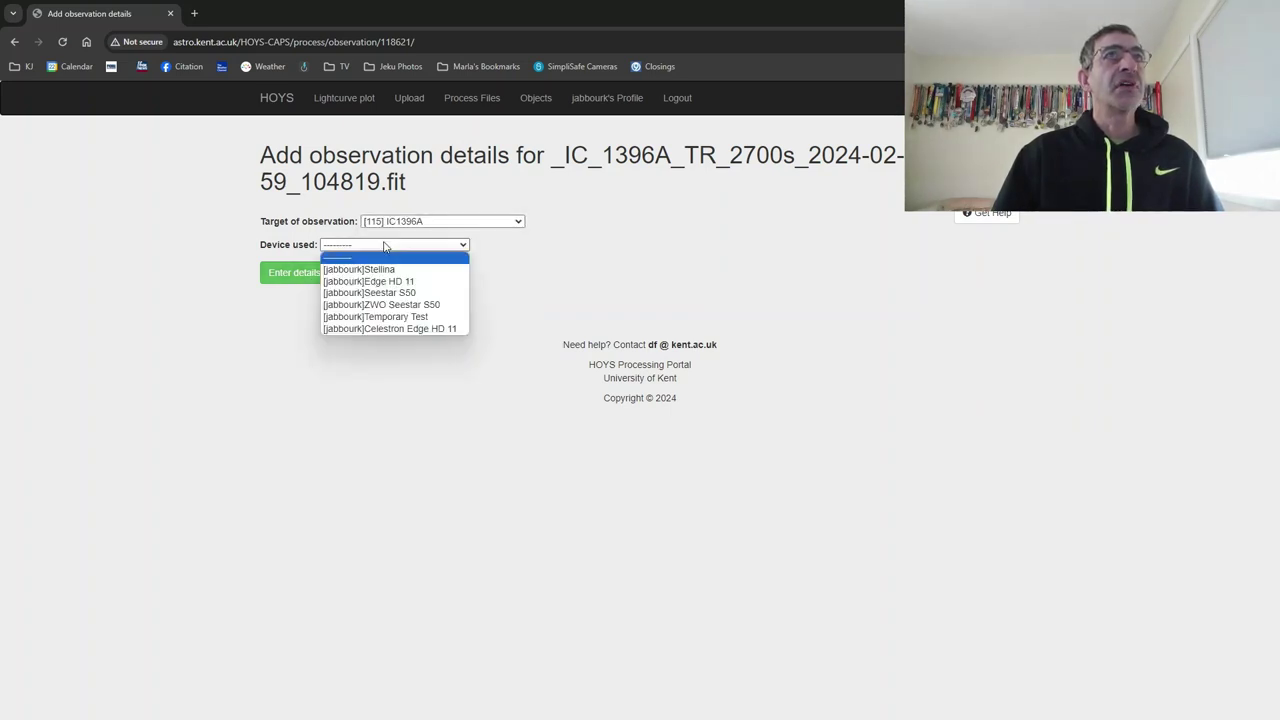
left_click(393, 305)
left_click(323, 277)
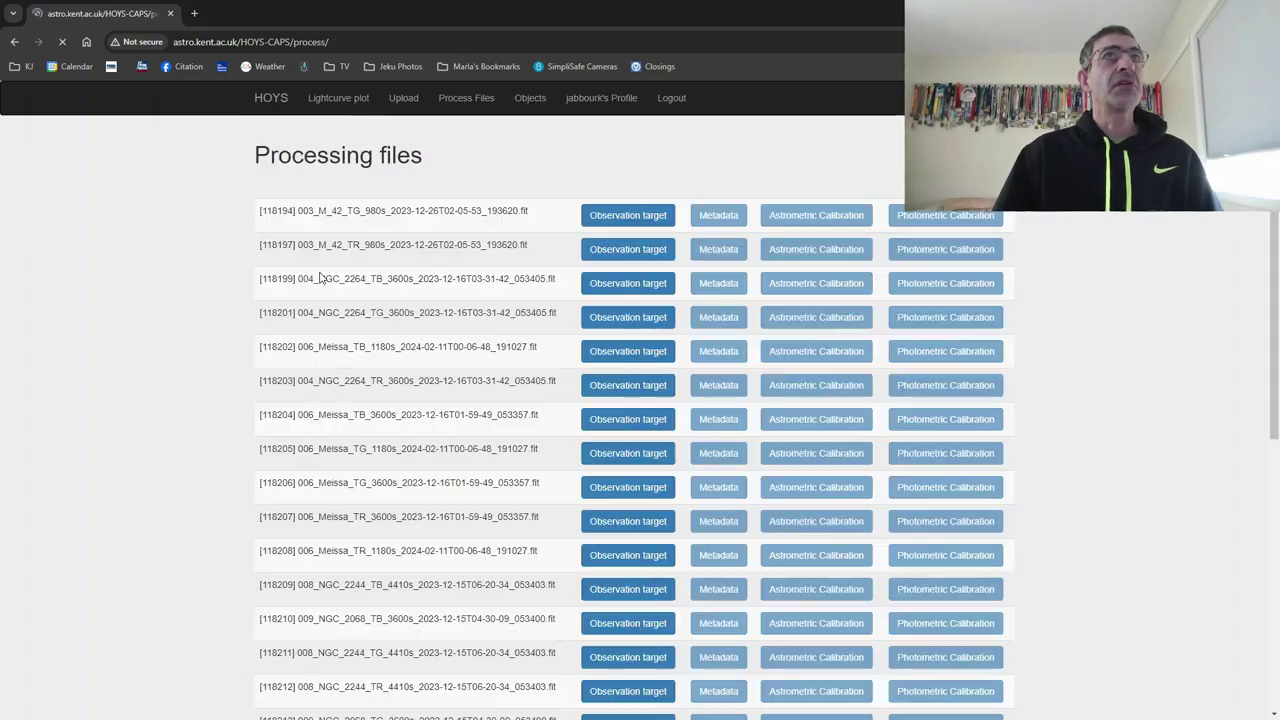
Accept row 118621's metadata (filter TR [R], 2700 s exposure) and add it to the database
scroll(480, 360, "down", 4)
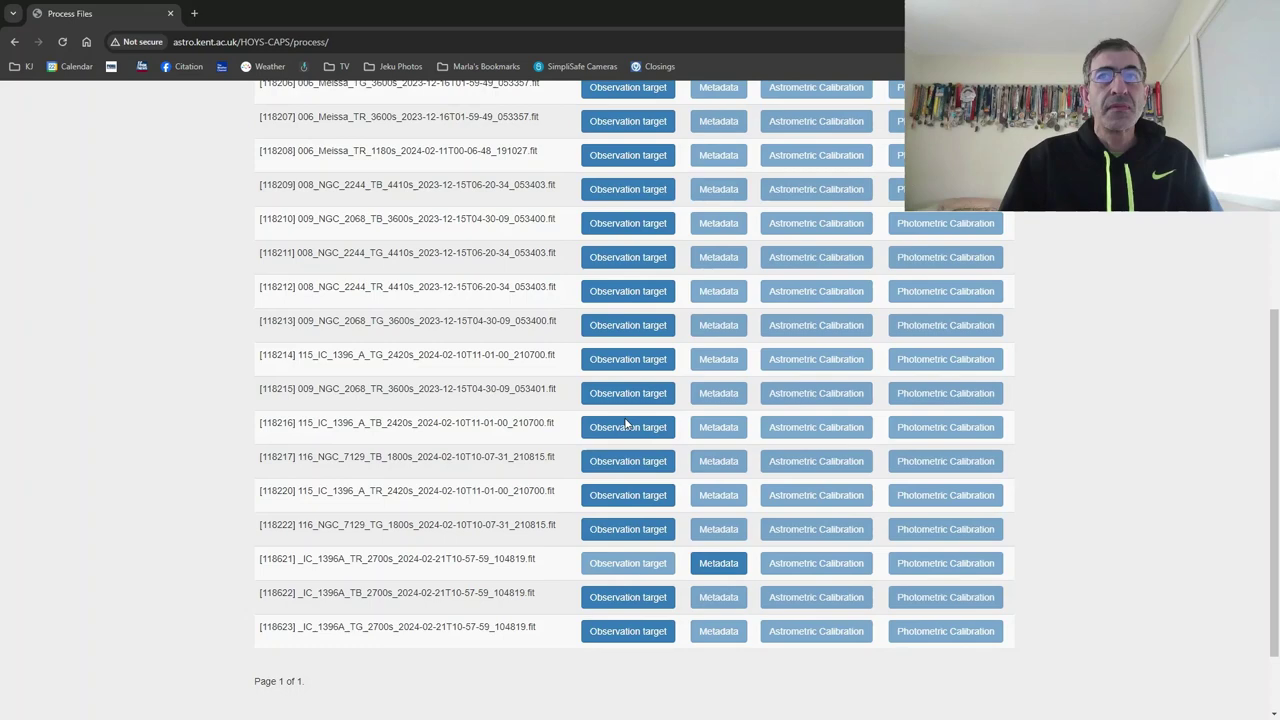
left_click(716, 566)
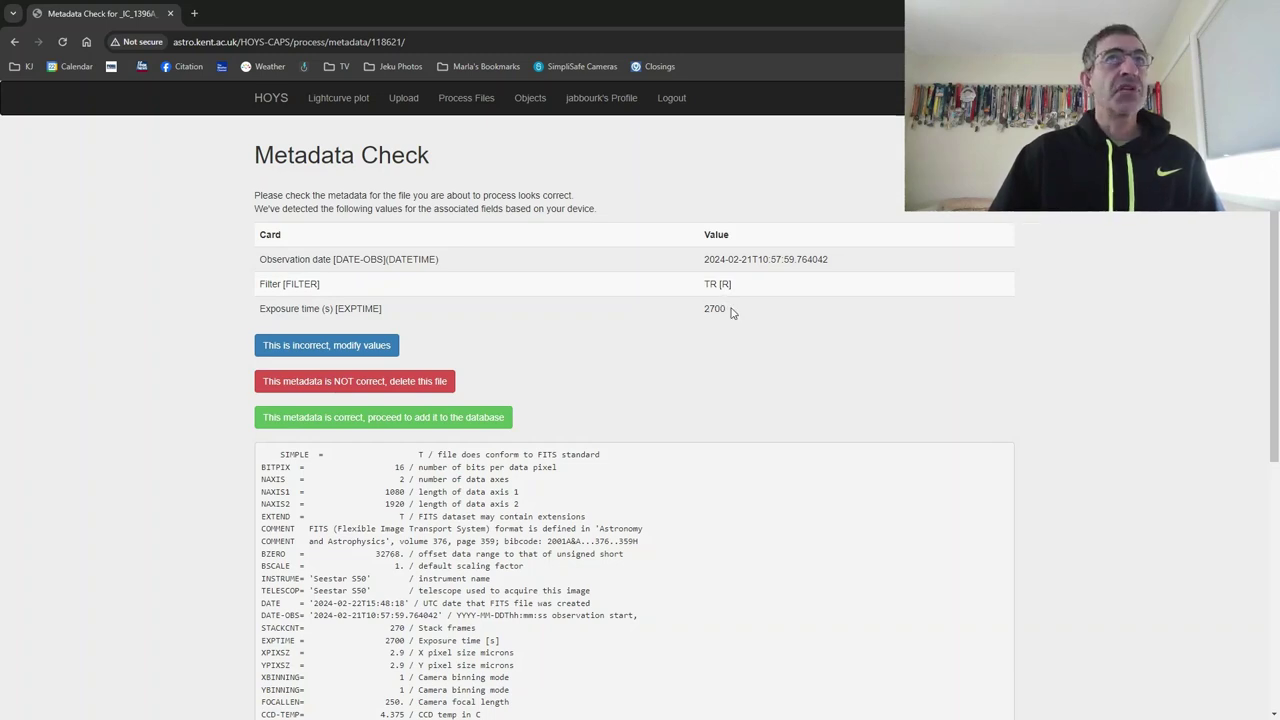
left_click(374, 420)
scroll(489, 420, "down", 5)
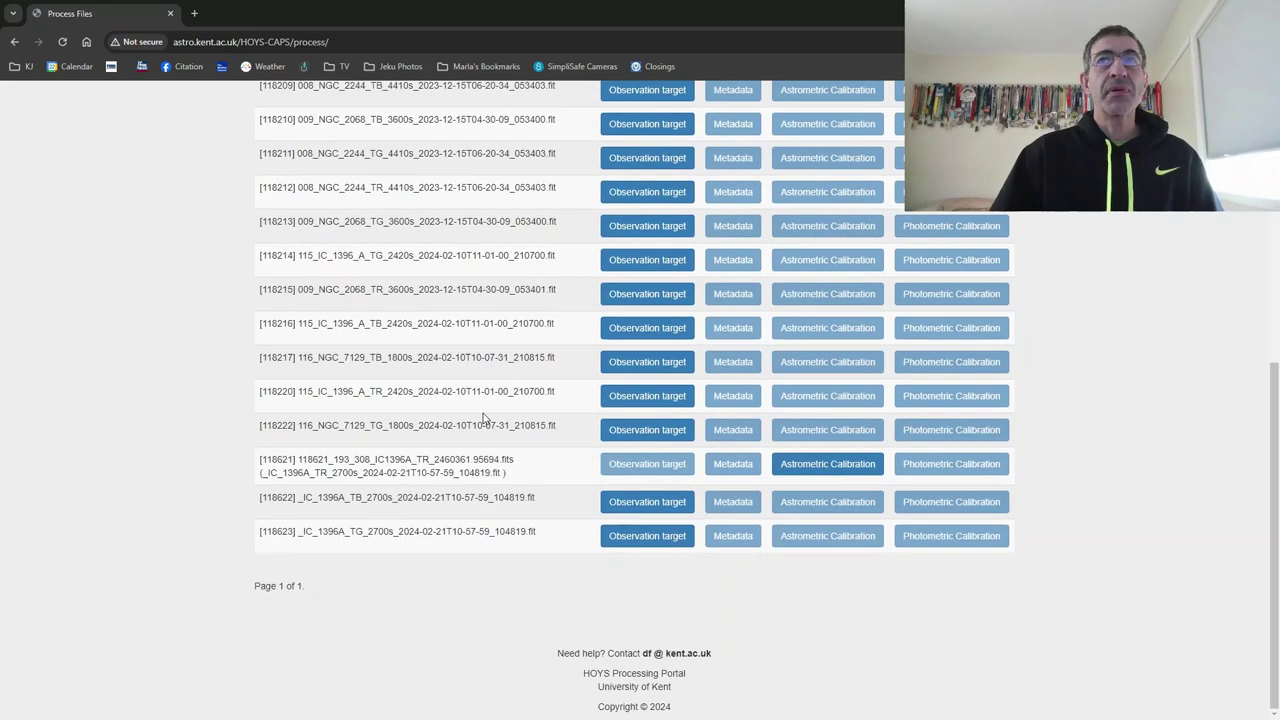
Run astrometric calibration on row 118621 and confirm it correctly identified the stars
left_click(832, 463)
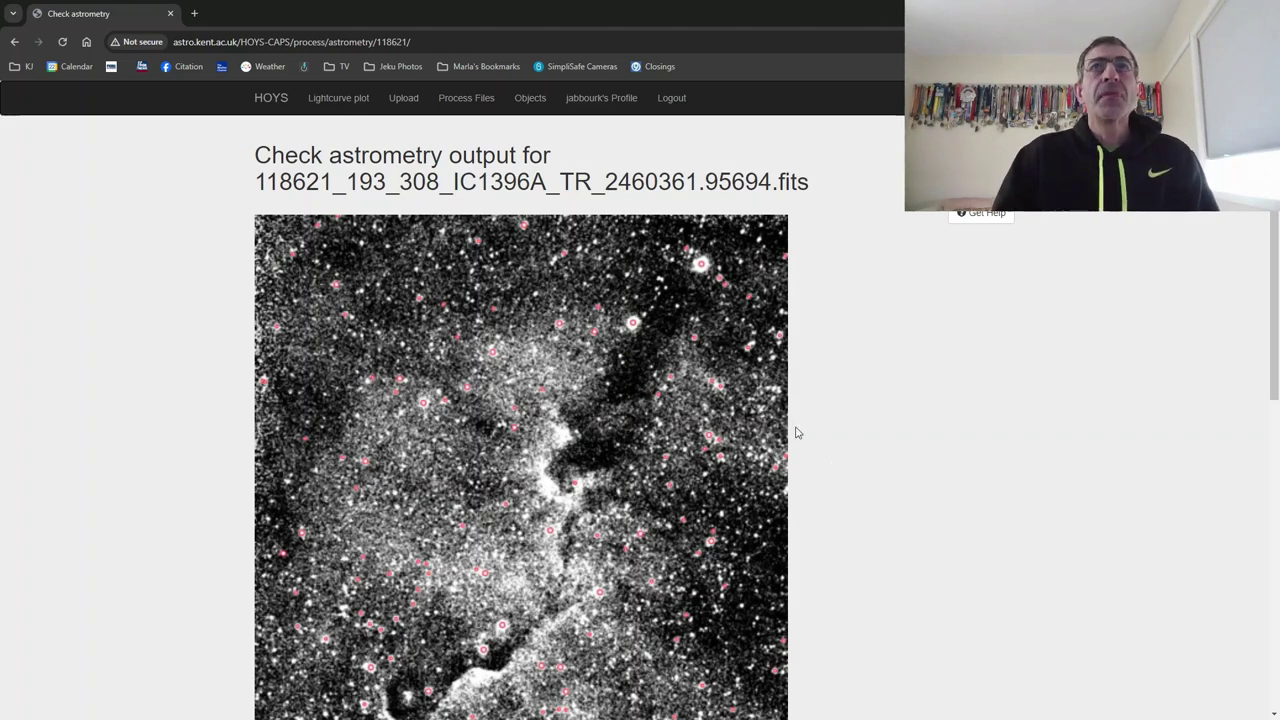
scroll(867, 351, "down", 3)
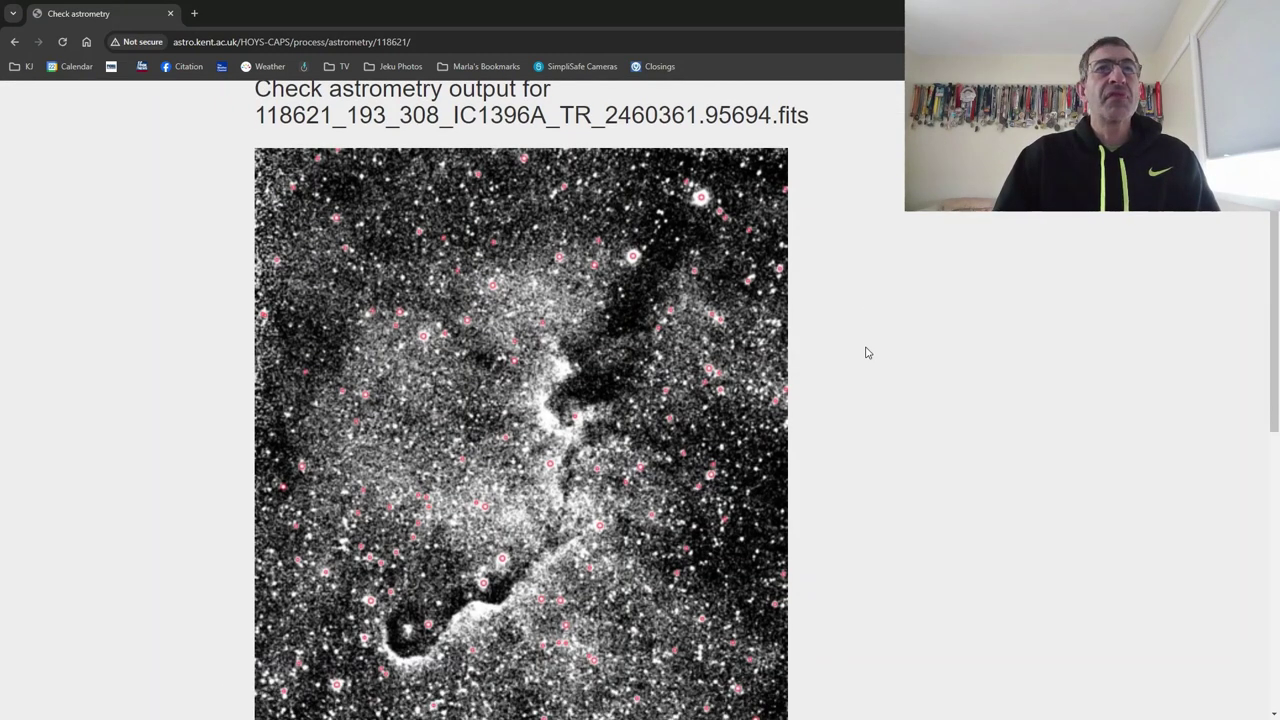
scroll(867, 351, "down", 4)
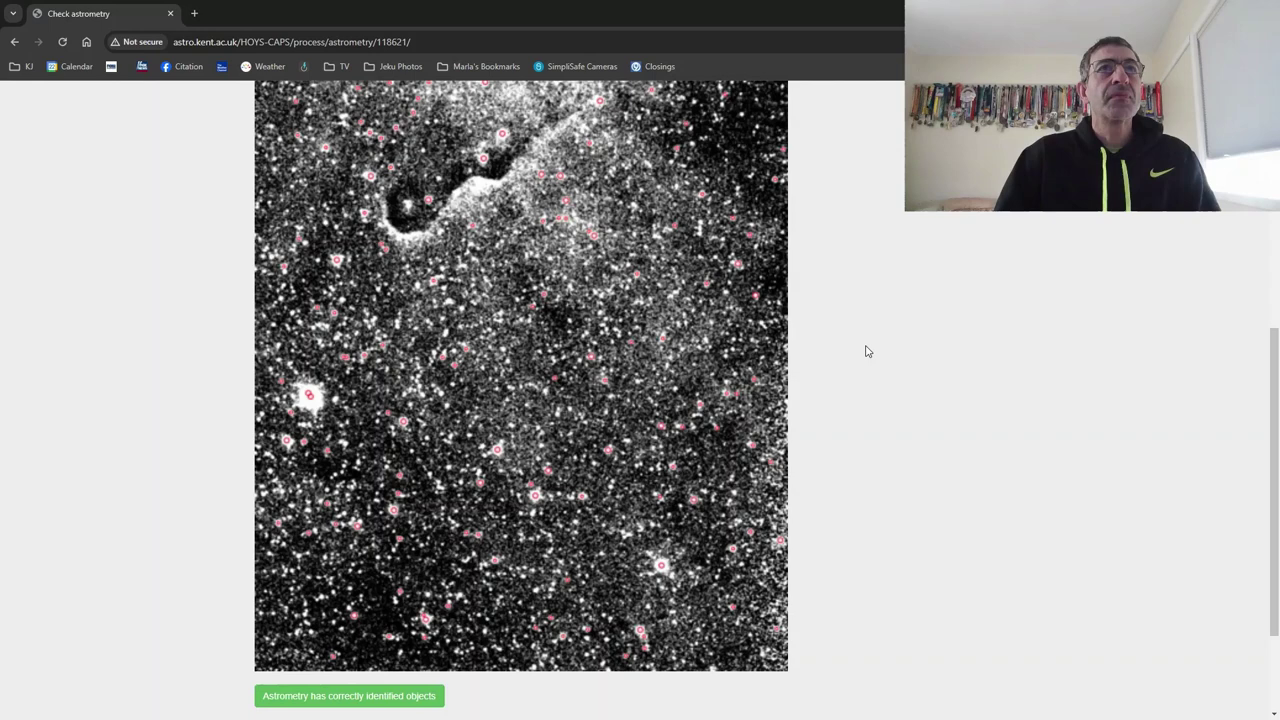
scroll(867, 351, "down", 1)
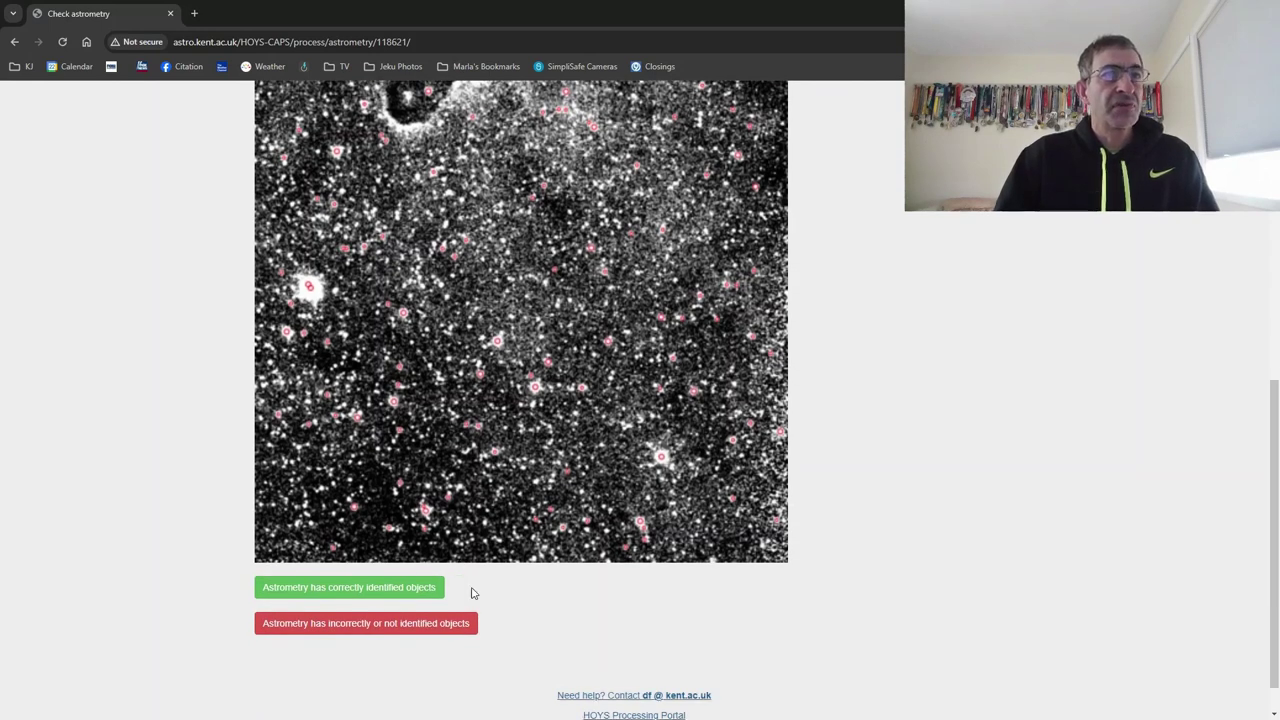
left_click(381, 591)
scroll(608, 491, "down", 6)
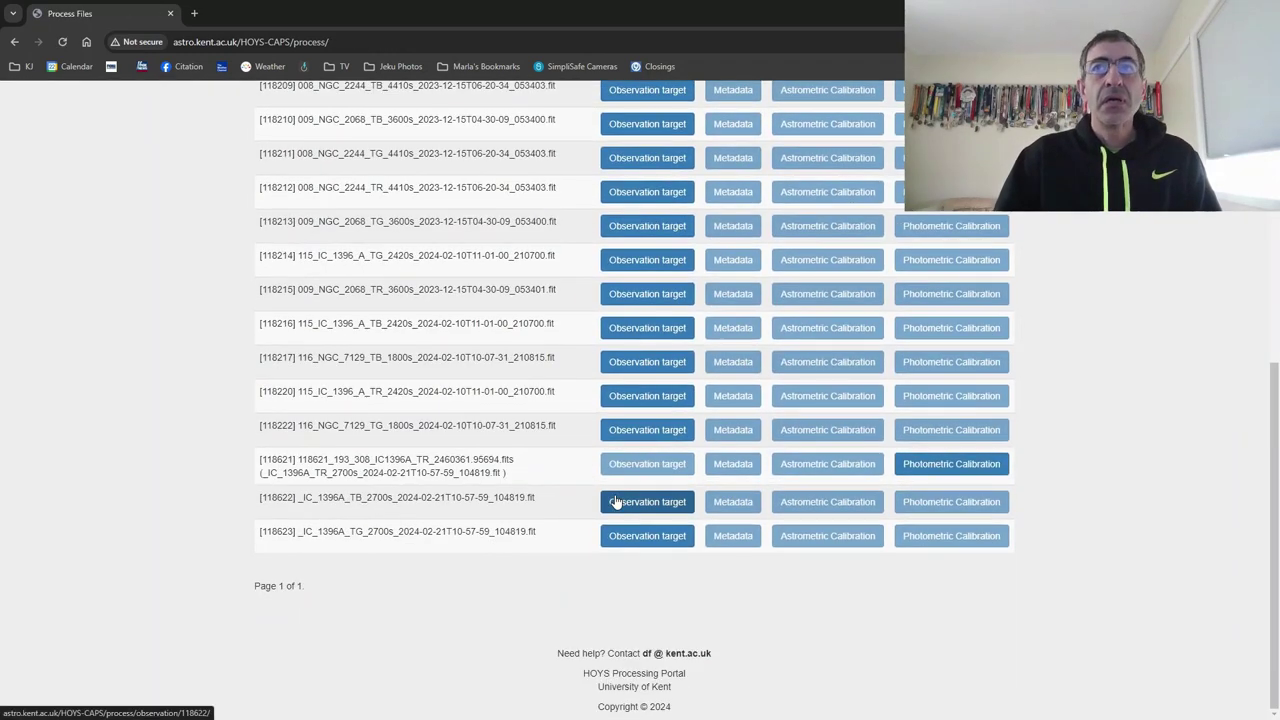
Run photometric calibration on row 118621 and review its offset plots down to the Max/Min use fields
left_click(952, 464)
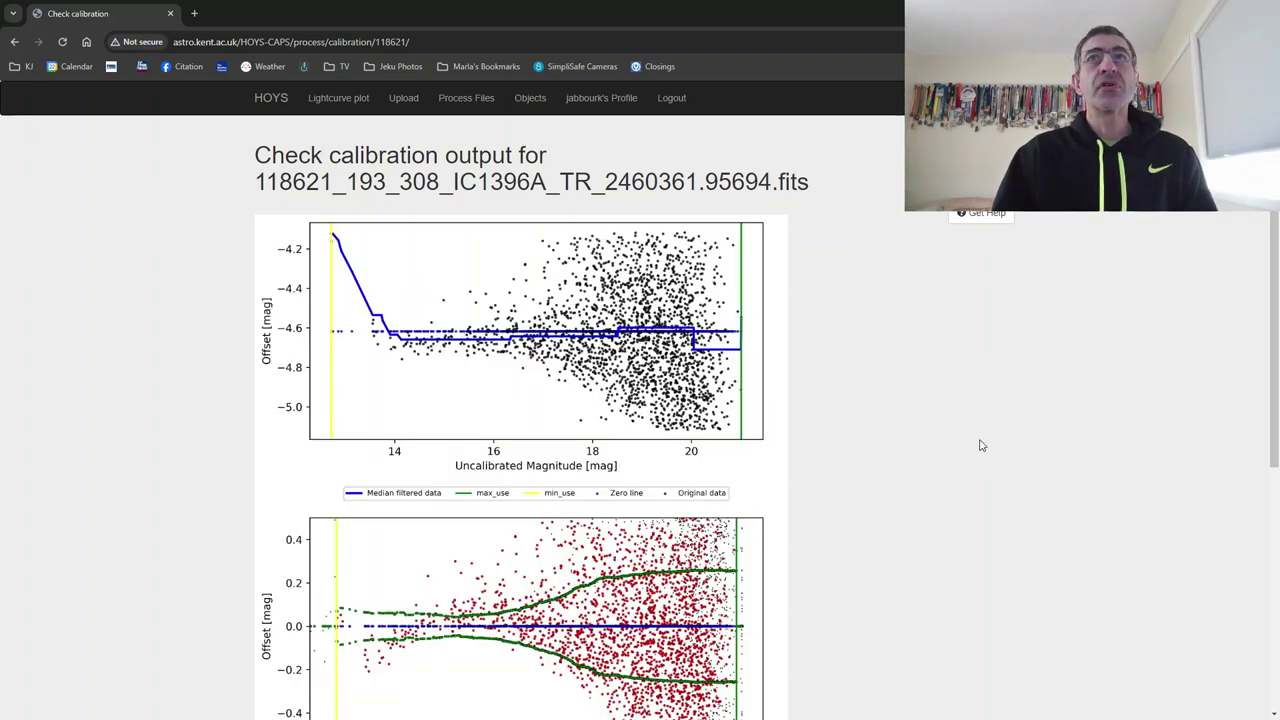
scroll(982, 446, "down", 2)
scroll(982, 446, "up", 1)
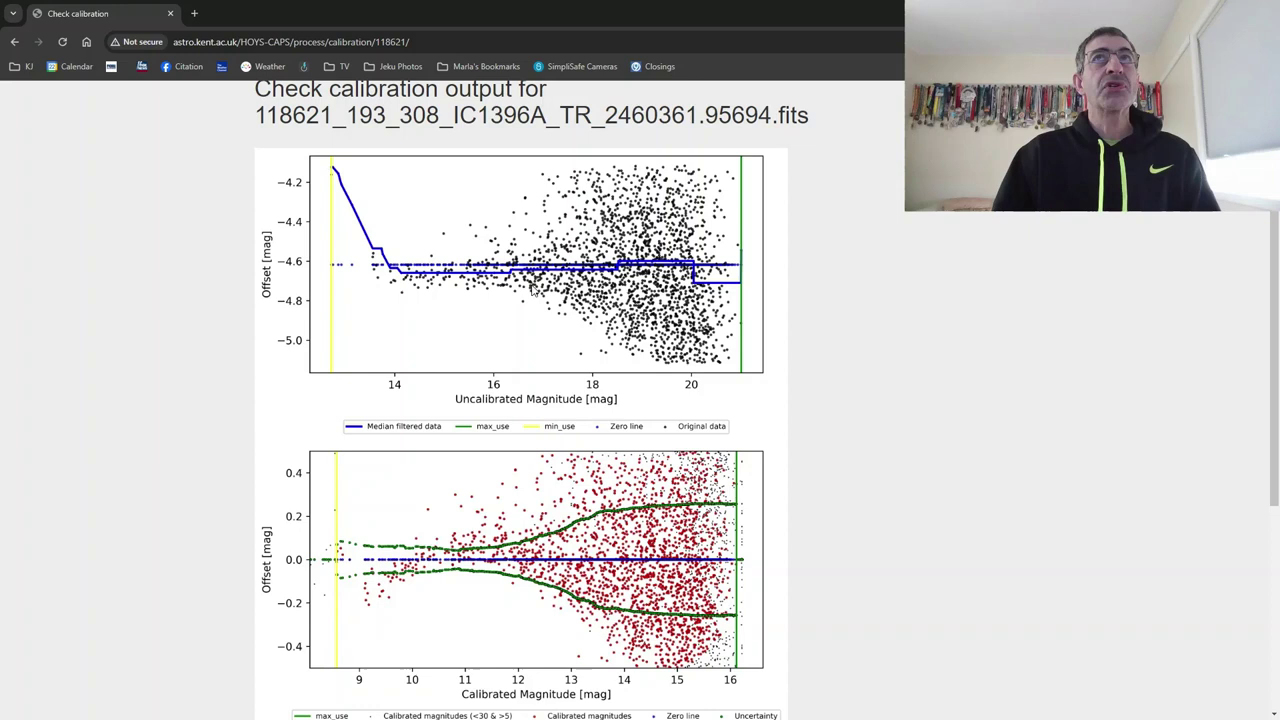
scroll(1047, 352, "down", 1)
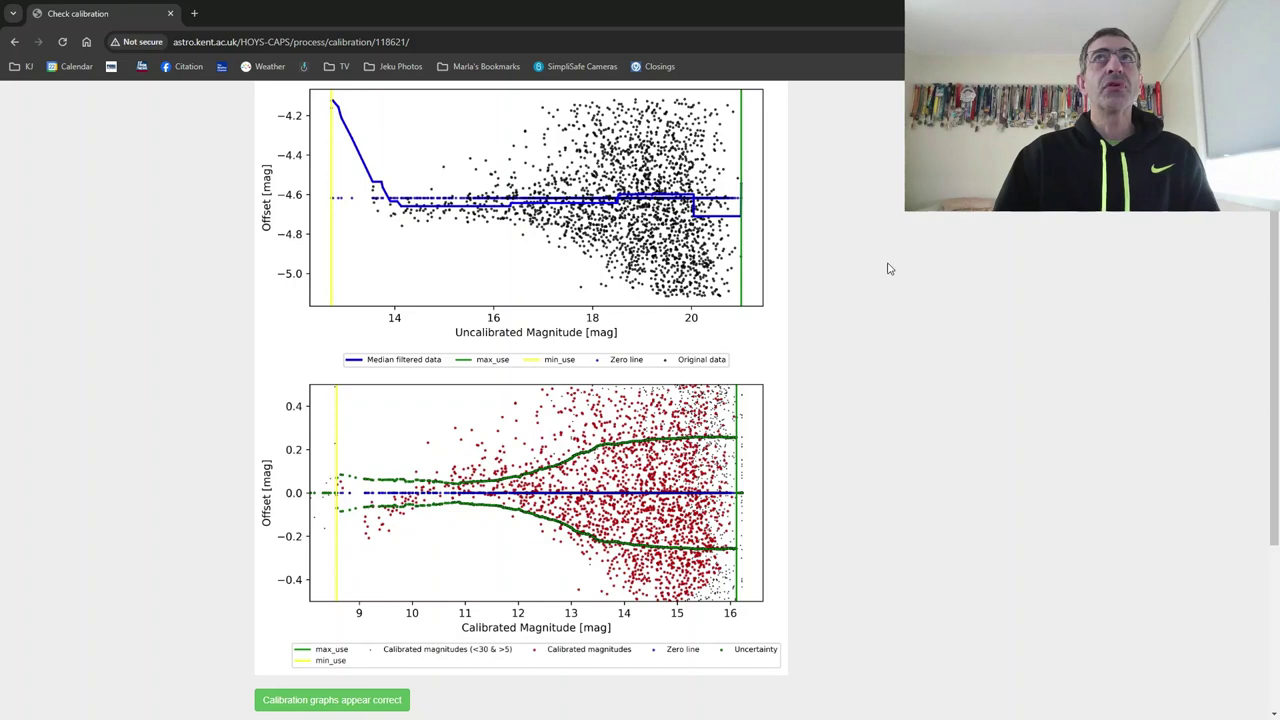
scroll(938, 345, "down", 1)
scroll(938, 349, "down", 1)
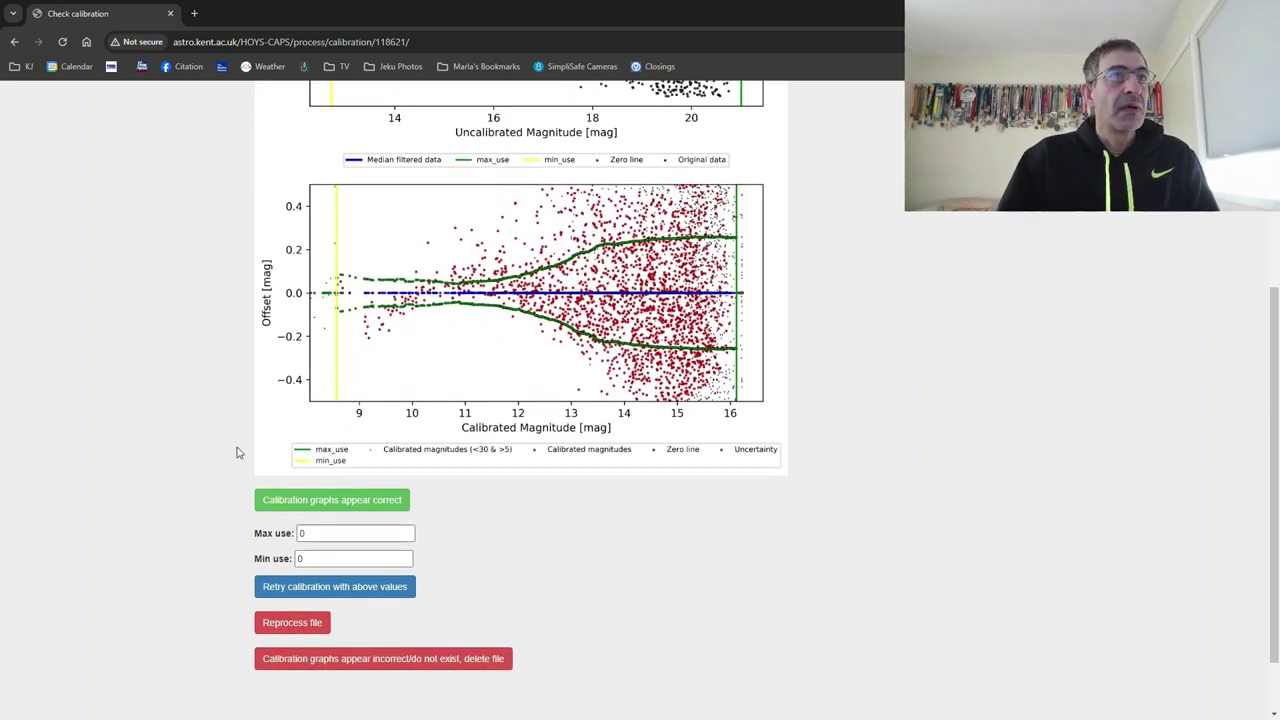
Retry the red file's photometric calibration with Max use 20 and Min use 14
left_click(307, 533)
double_click(307, 533)
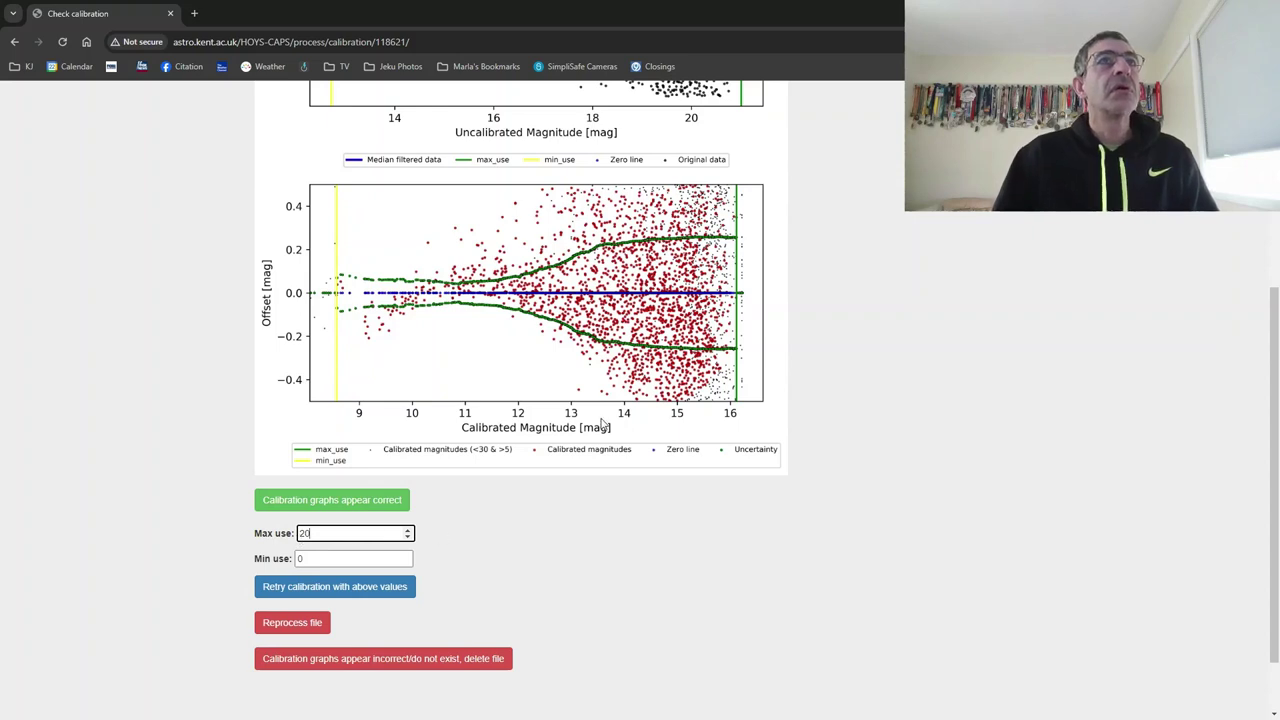
double_click(300, 559)
type("14")
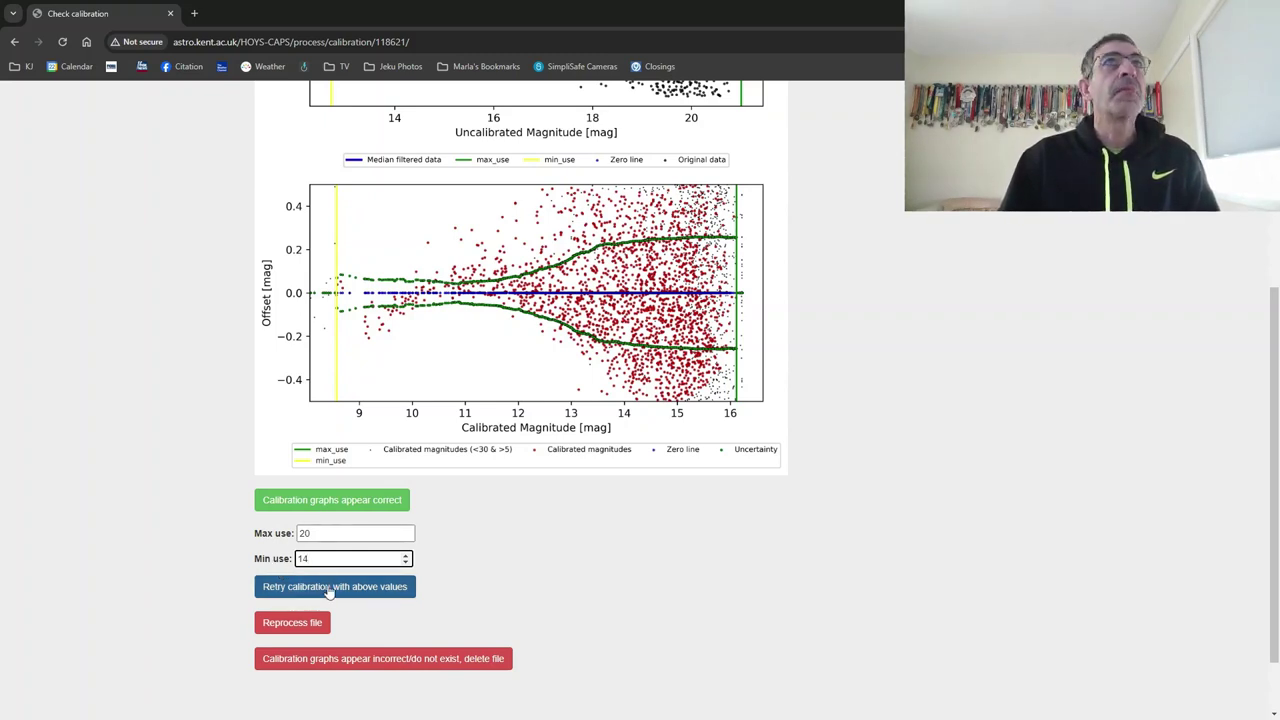
left_click(328, 592)
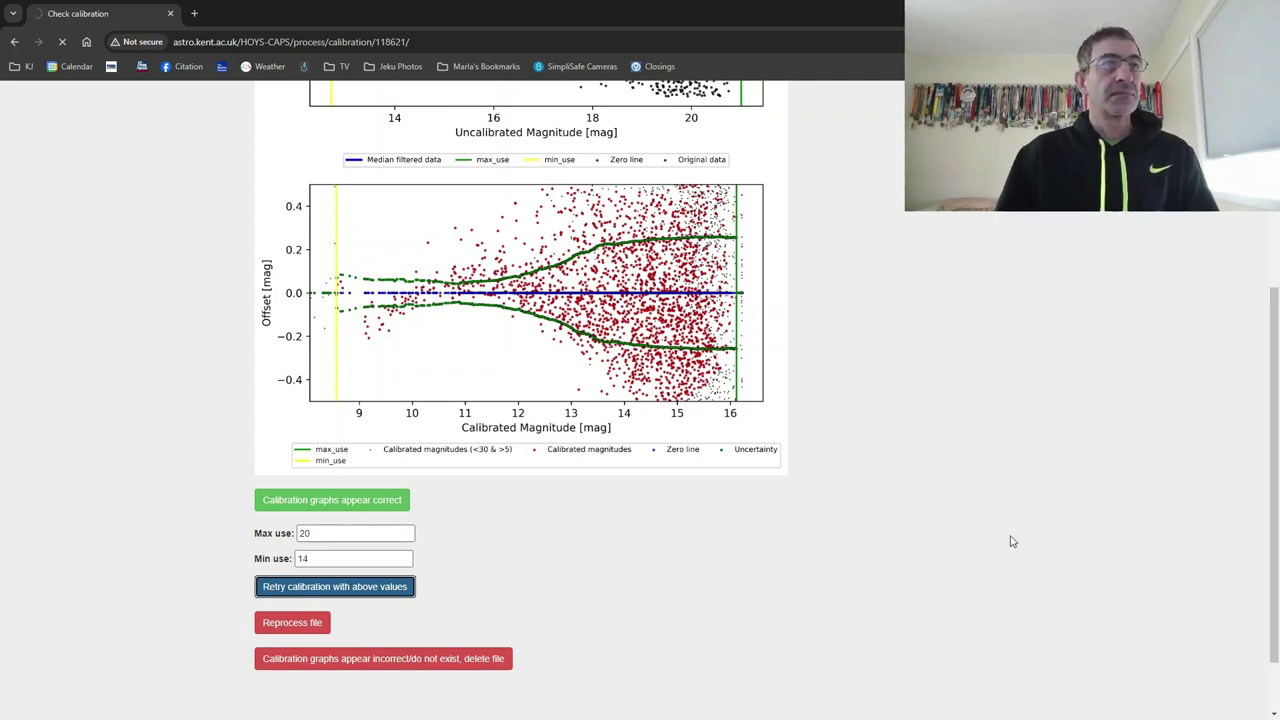
left_click(334, 592)
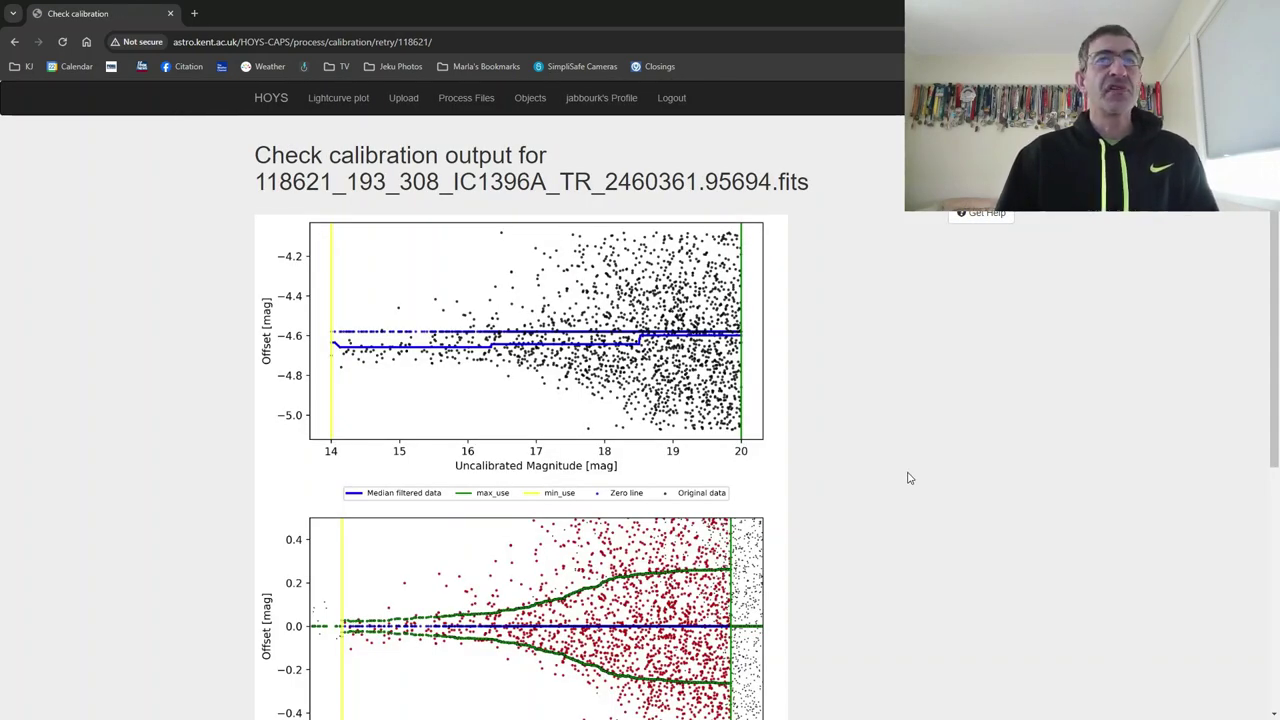
scroll(920, 491, "down", 2)
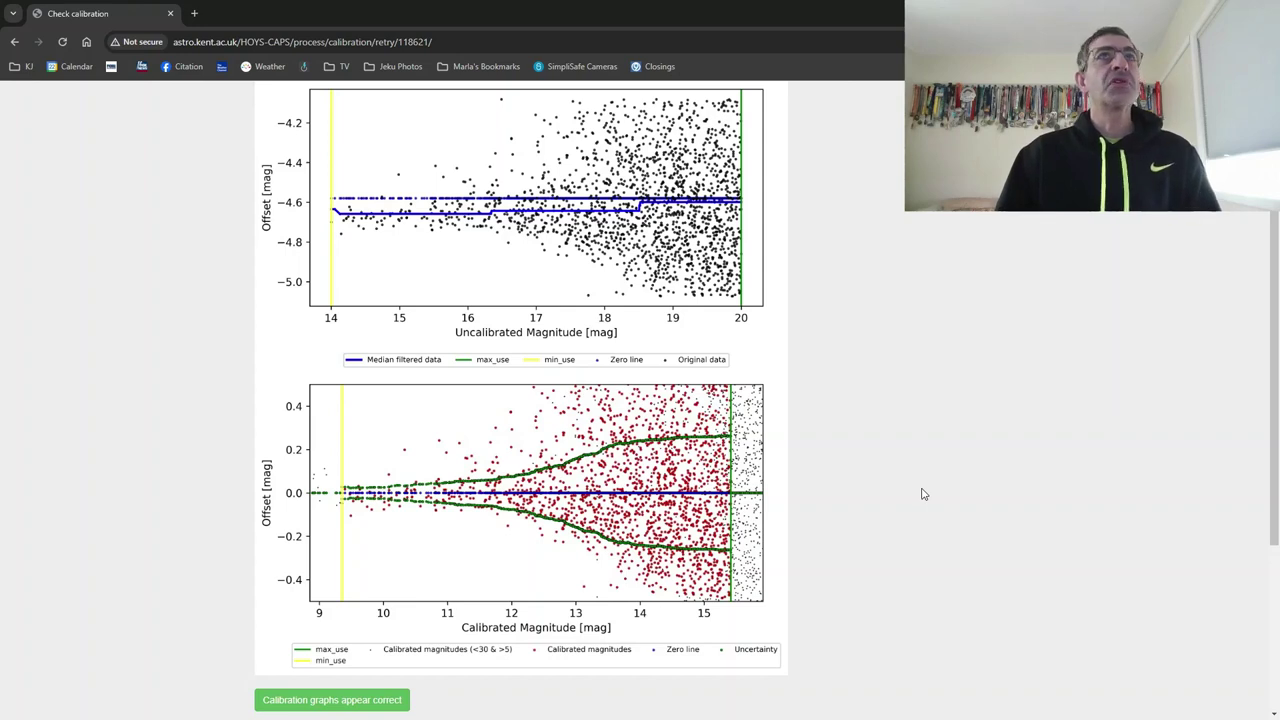
scroll(920, 491, "down", 3)
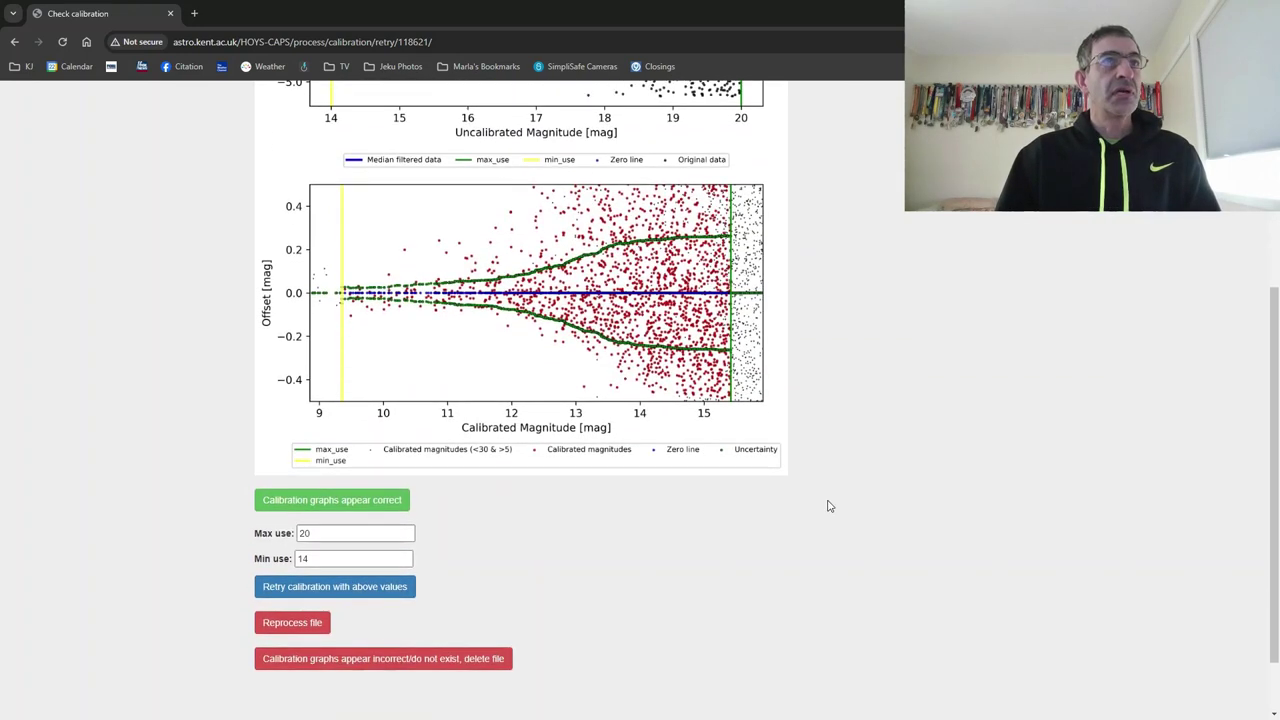
Approve the red file's recalibrated graphs, leaving only the TB and TG files in Processing files
left_click(343, 503)
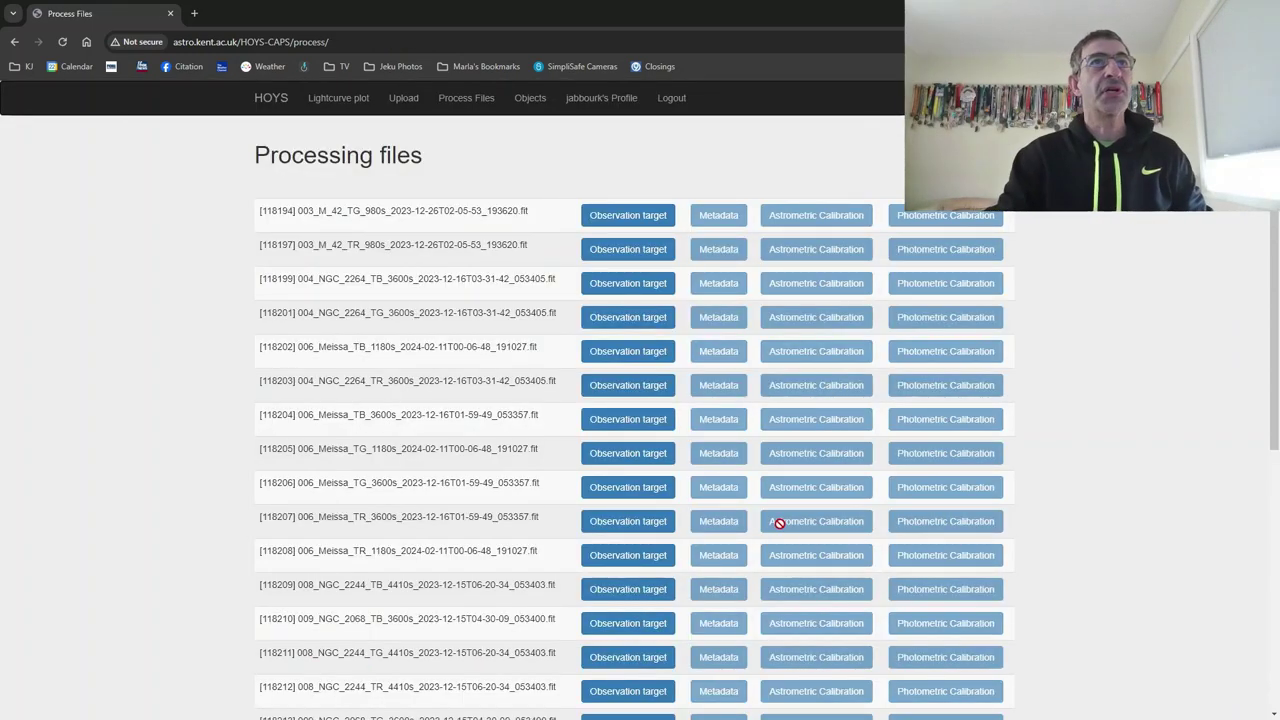
scroll(765, 492, "down", 4)
scroll(755, 490, "down", 1)
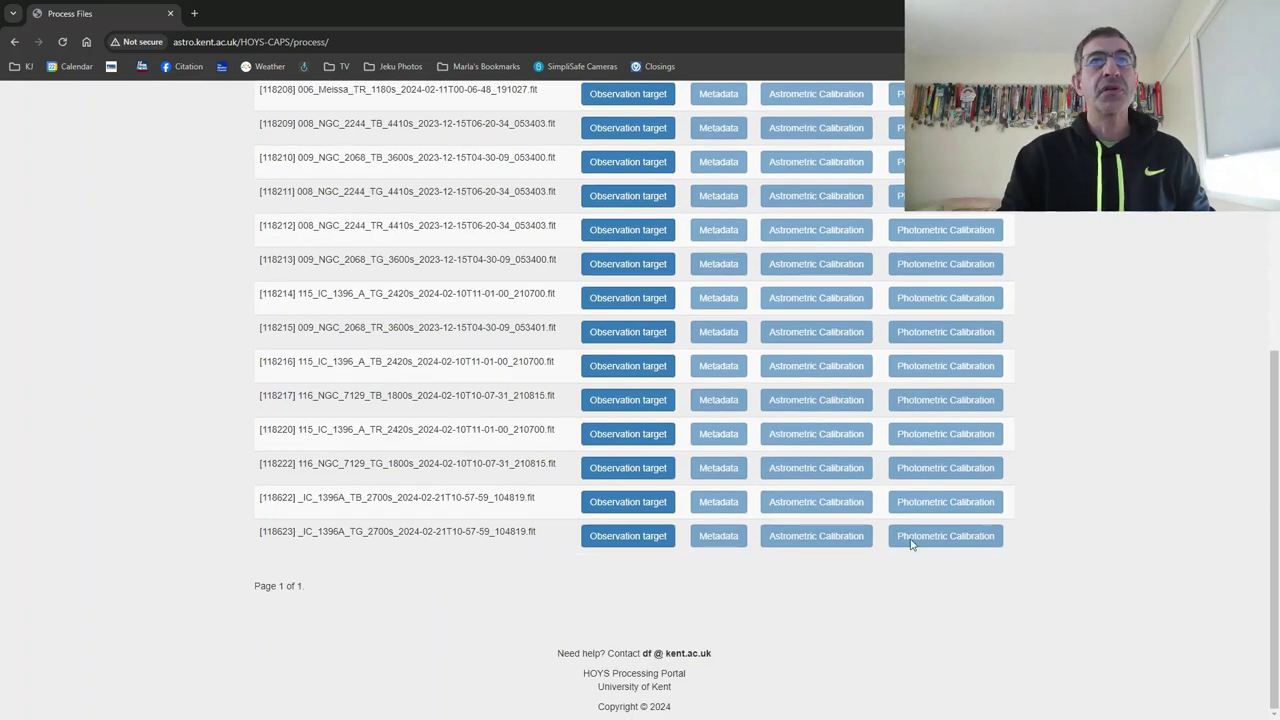